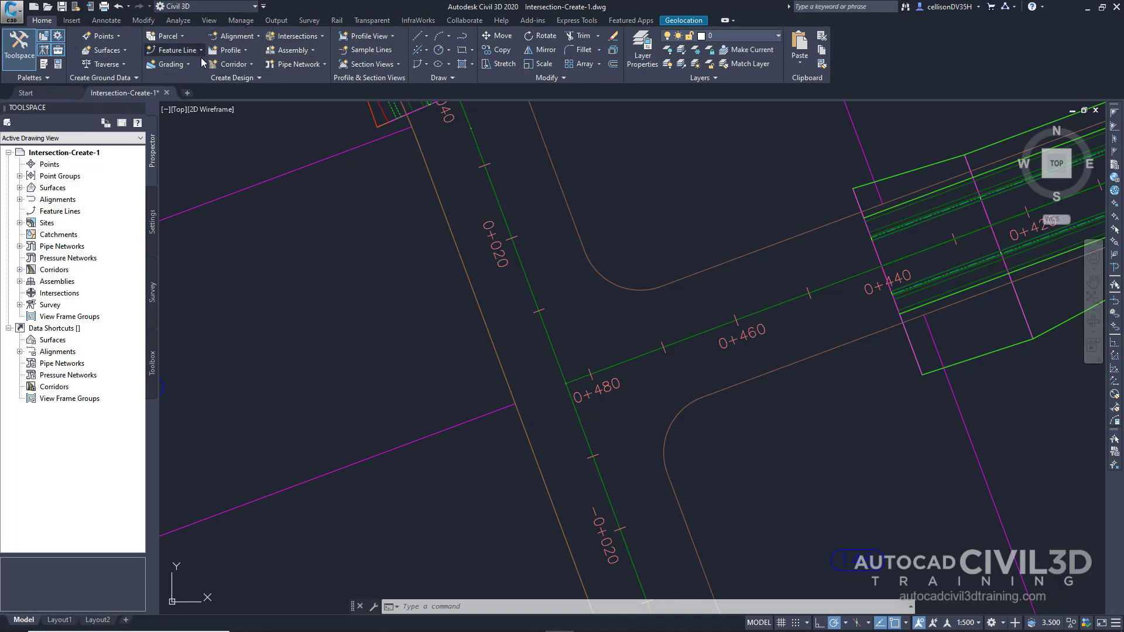
Start Create Intersection and pick the point where the two street alignments cross
{"action": "left_click", "coordinate": [322, 37]}
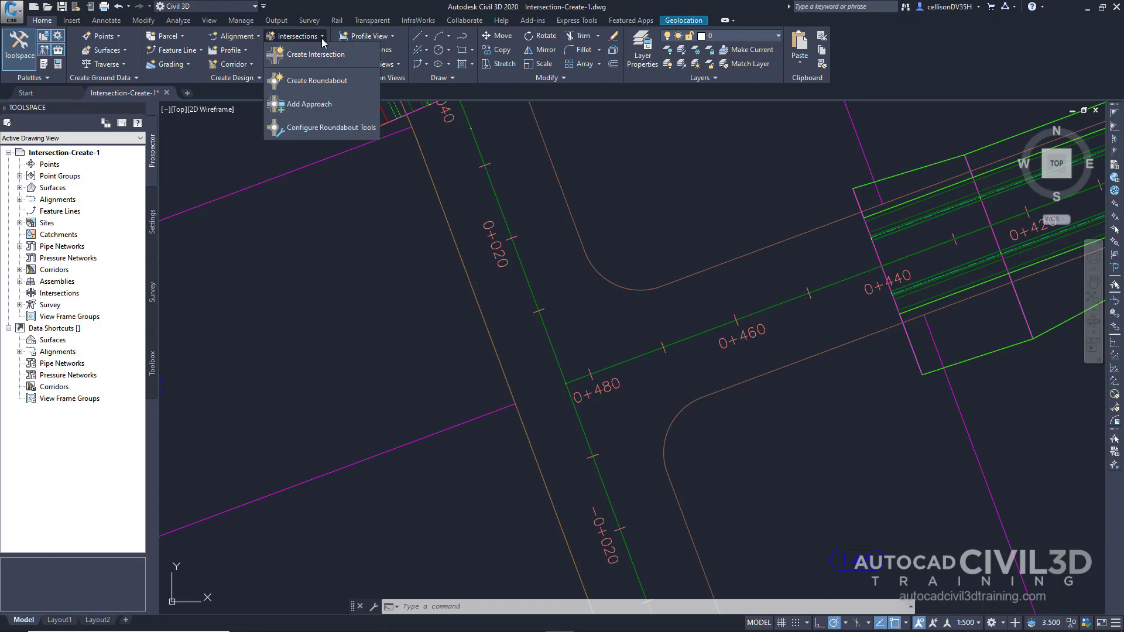
{"action": "left_click", "coordinate": [358, 58]}
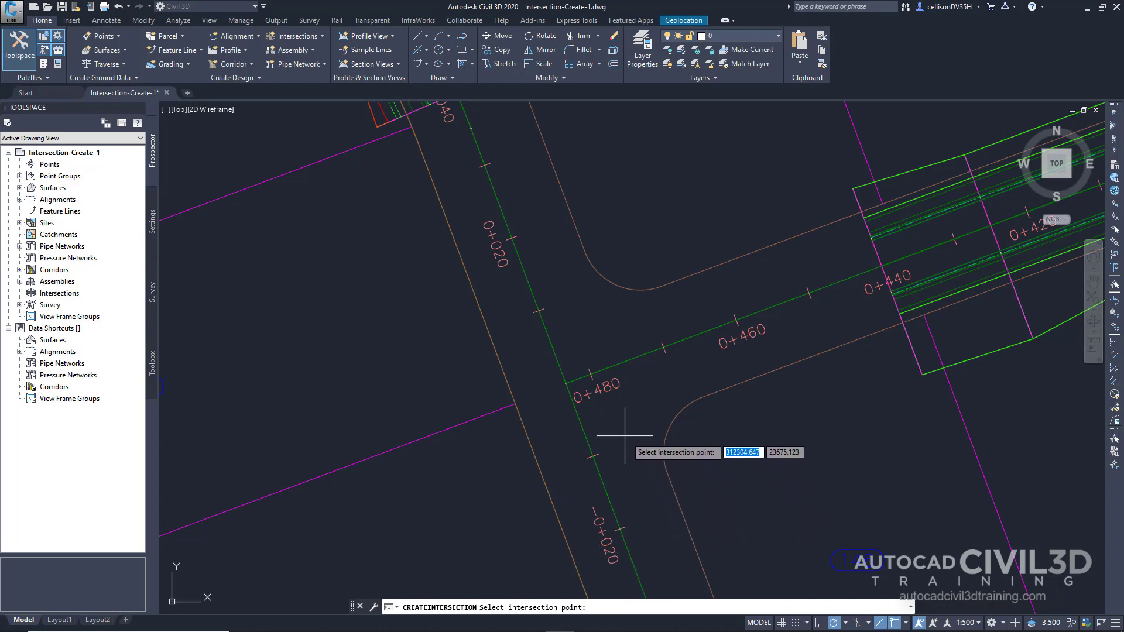
{"action": "left_click", "coordinate": [566, 383]}
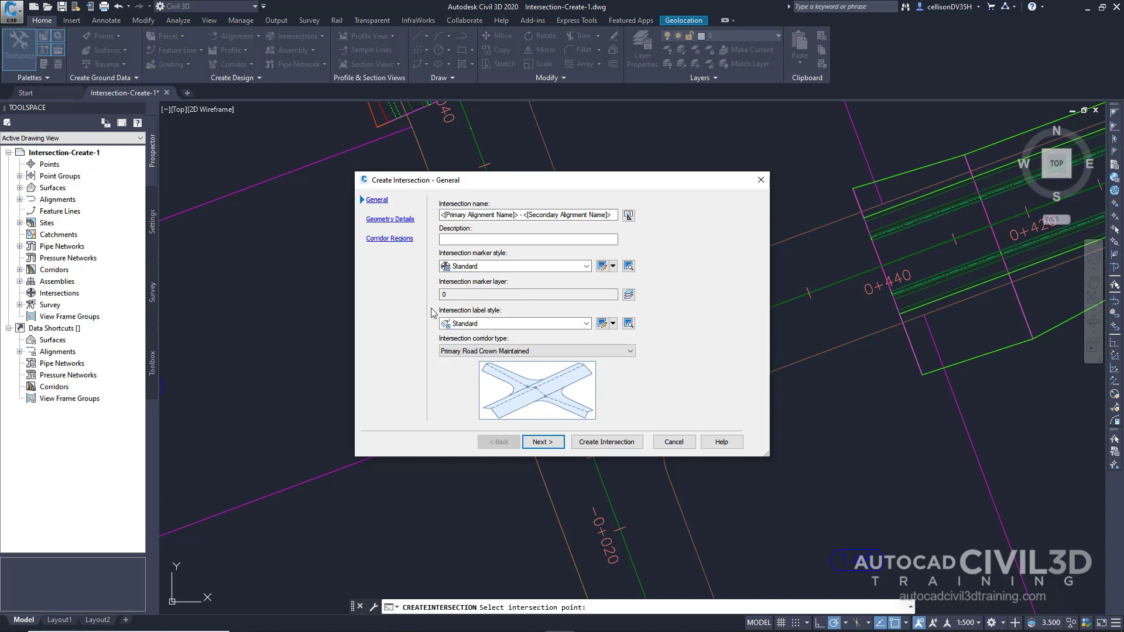
Choose the All Crowns Maintained corridor type and advance to Geometry Details
{"action": "left_click", "coordinate": [528, 351]}
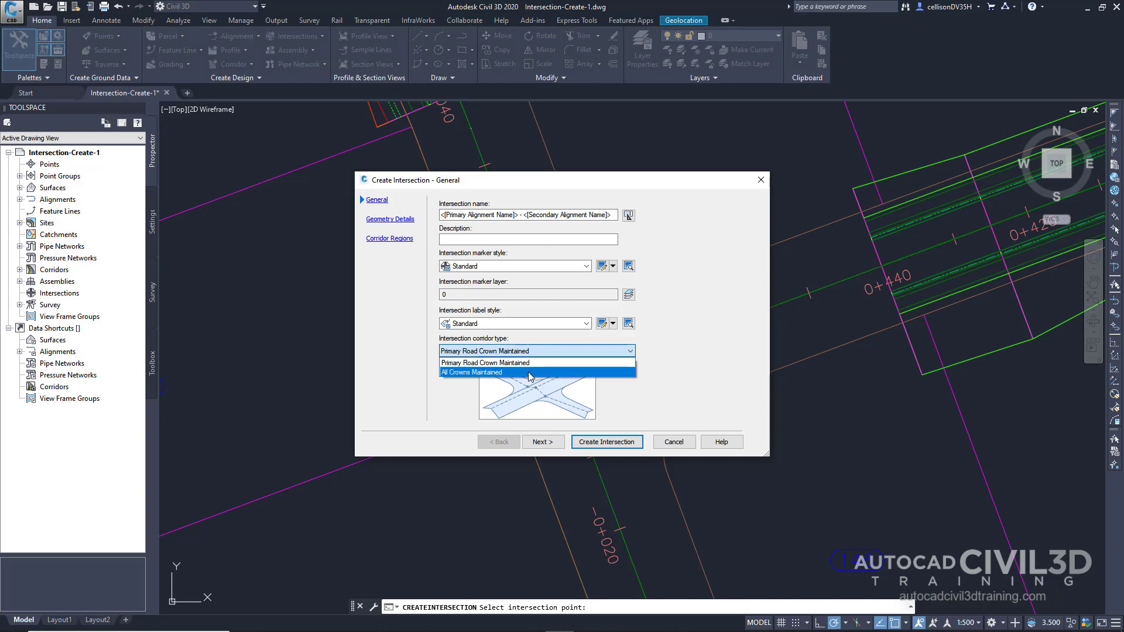
{"action": "left_click", "coordinate": [530, 373]}
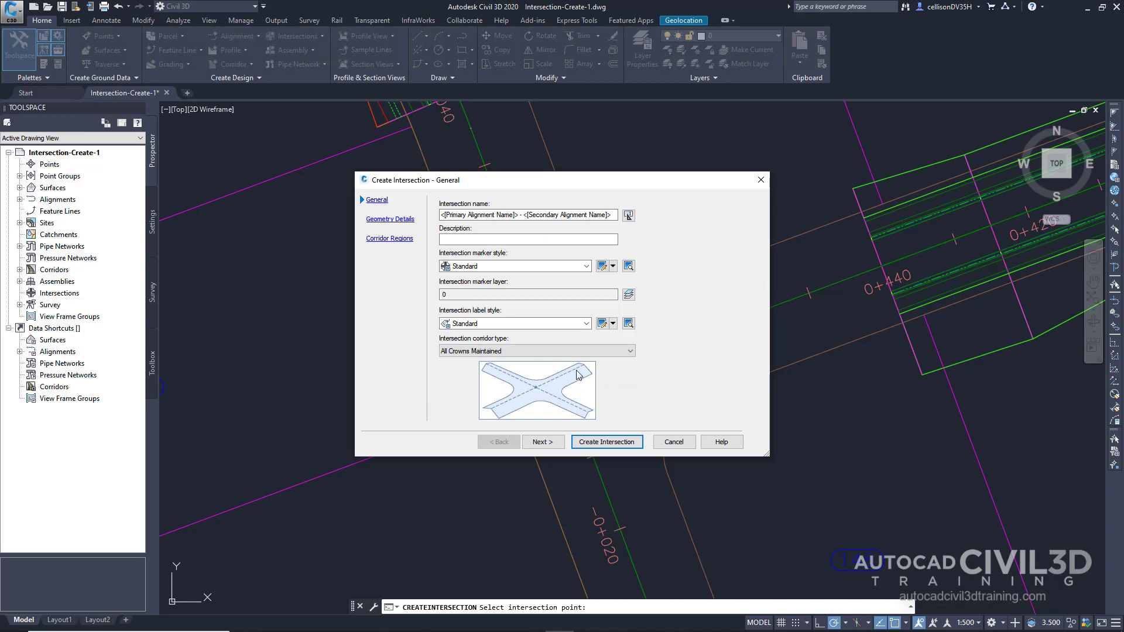
{"action": "left_click", "coordinate": [550, 447]}
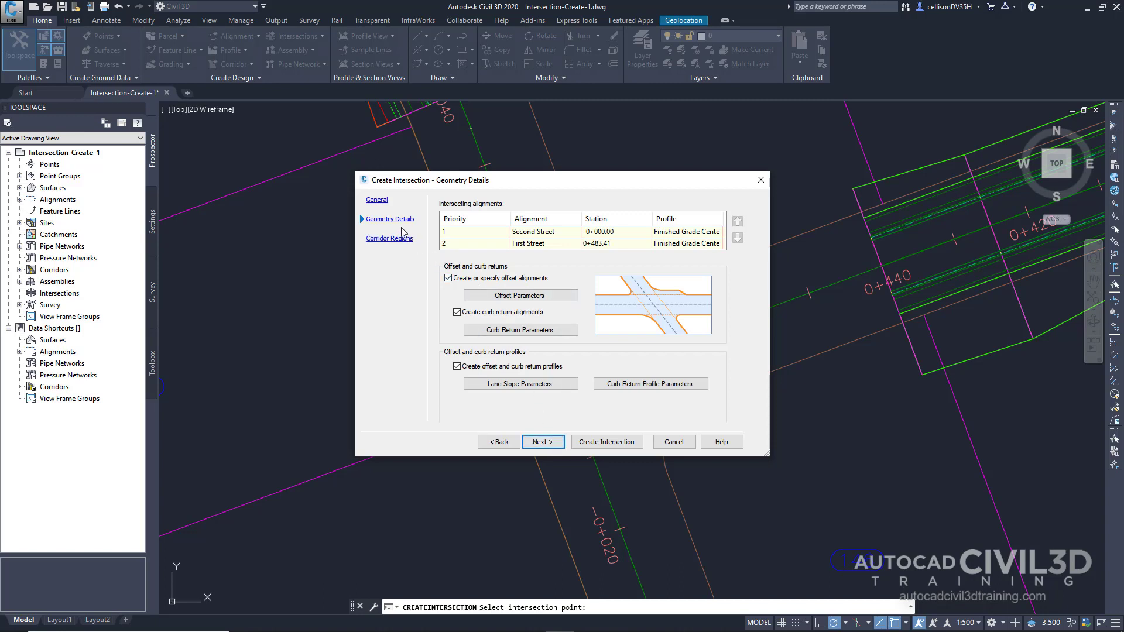
Set First Street's left and right offset values to 3.5 in Offset Parameters
{"action": "left_click", "coordinate": [501, 298]}
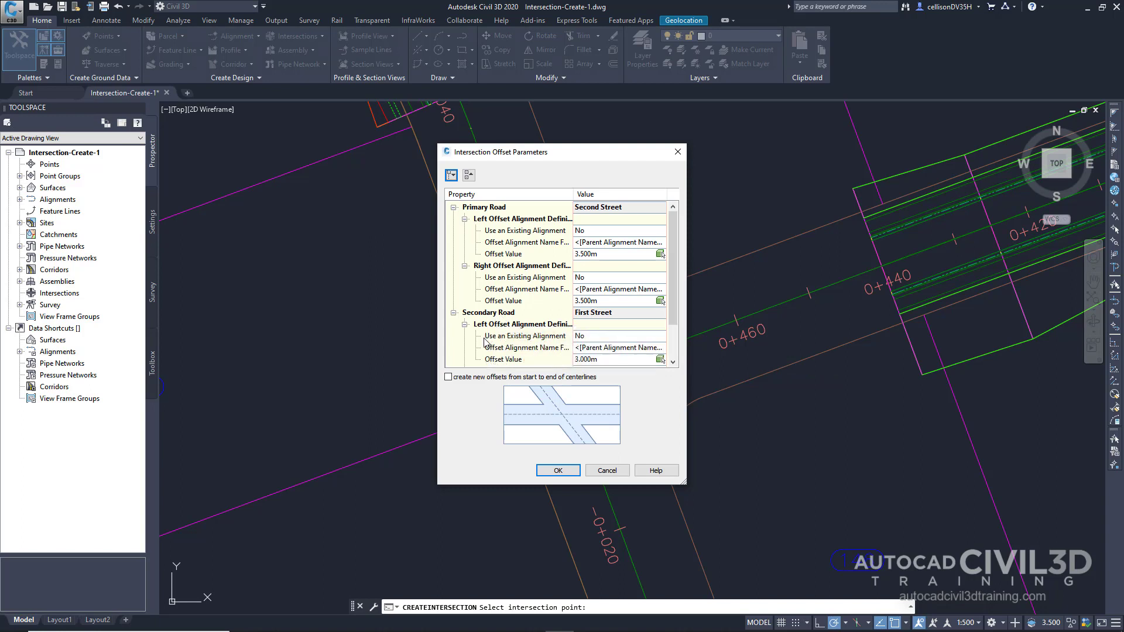
{"action": "scroll", "coordinate": [489, 346], "scroll_direction": "down", "scroll_amount": 1}
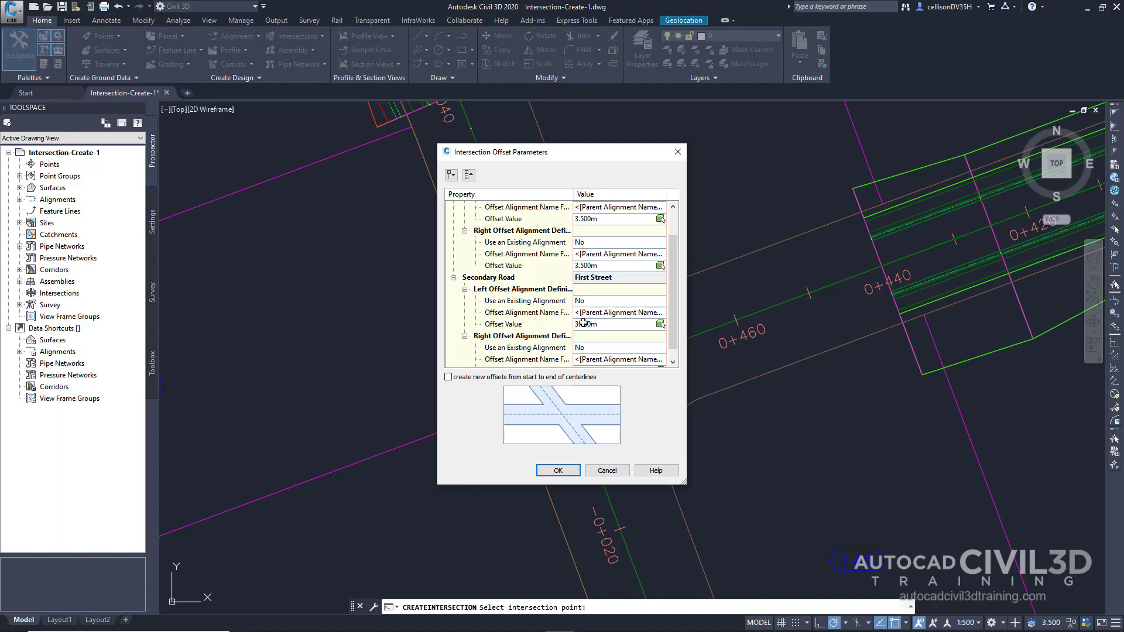
{"action": "left_click", "coordinate": [601, 323]}
{"action": "type", "text": "3"}
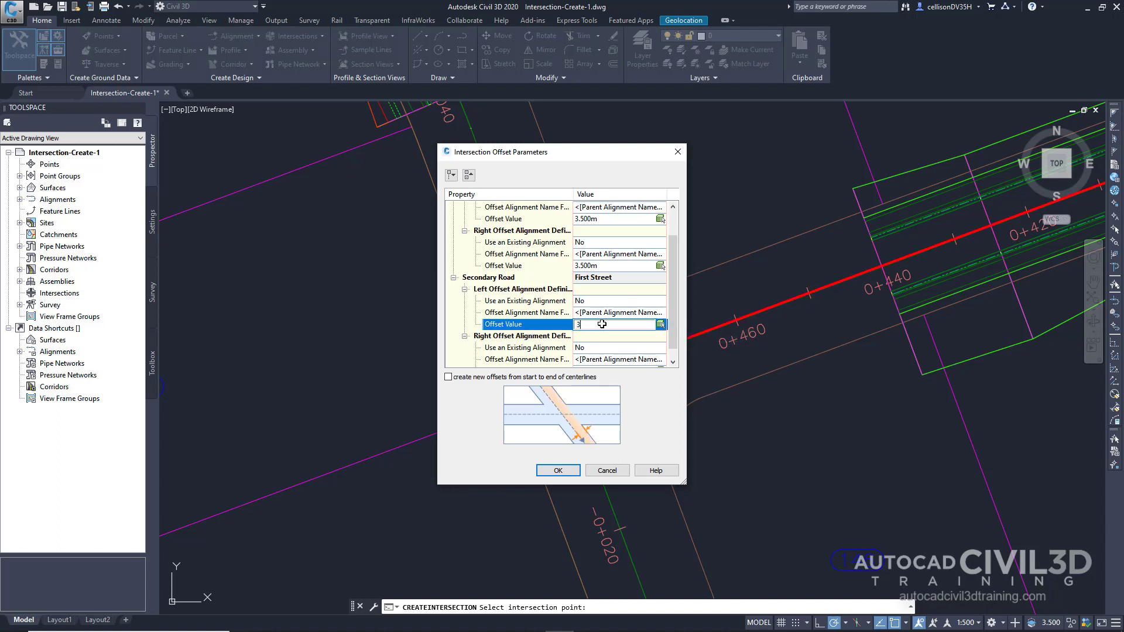
{"action": "type", "text": ".5"}
{"action": "key", "text": "Return"}
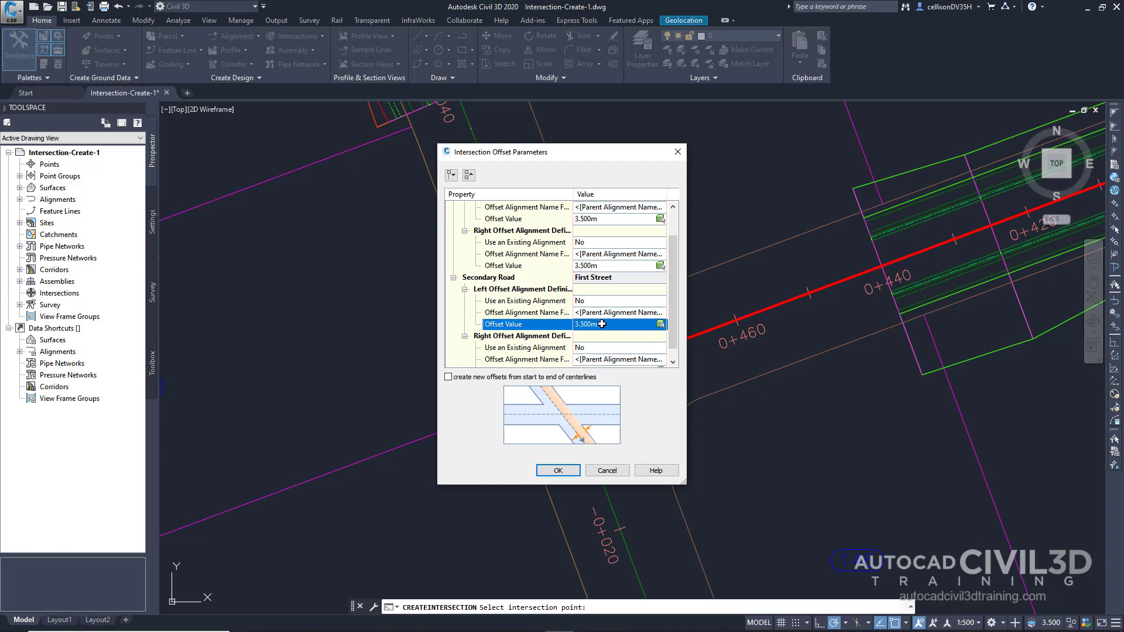
{"action": "scroll", "coordinate": [530, 329], "scroll_direction": "down", "scroll_amount": 1}
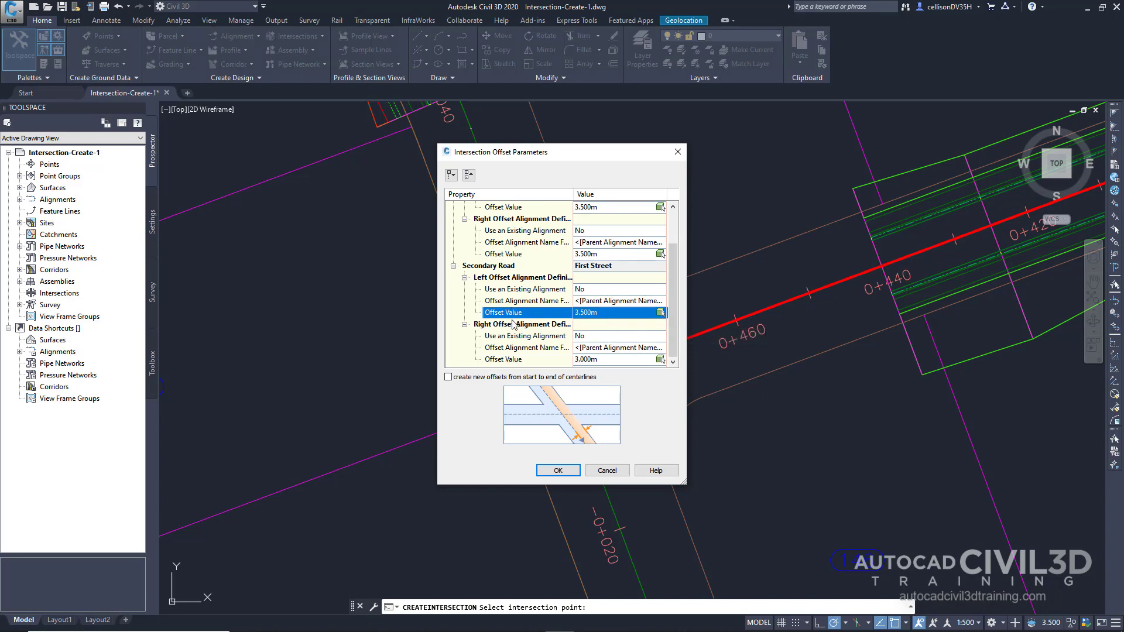
{"action": "left_click", "coordinate": [593, 360]}
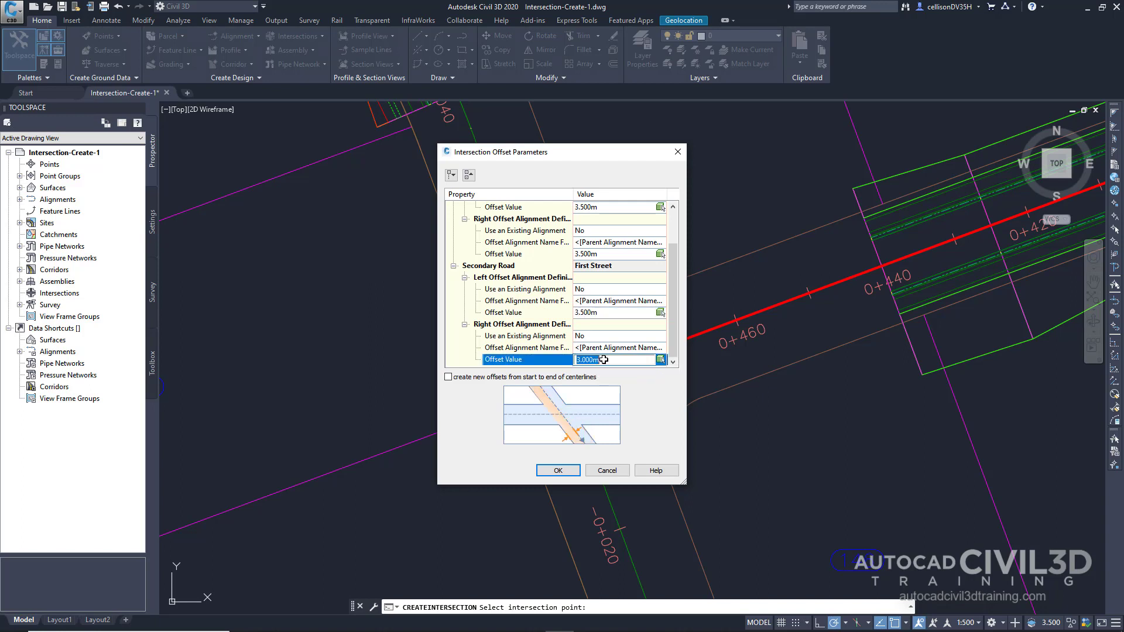
{"action": "type", "text": "3.5"}
{"action": "key", "text": "Return"}
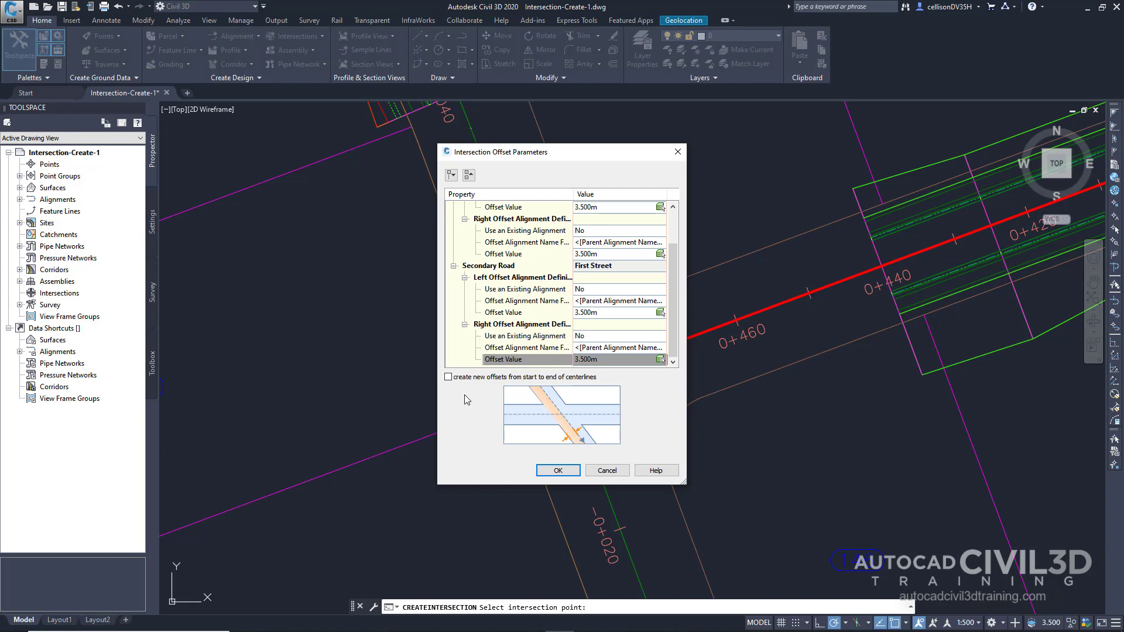
{"action": "left_click", "coordinate": [558, 471]}
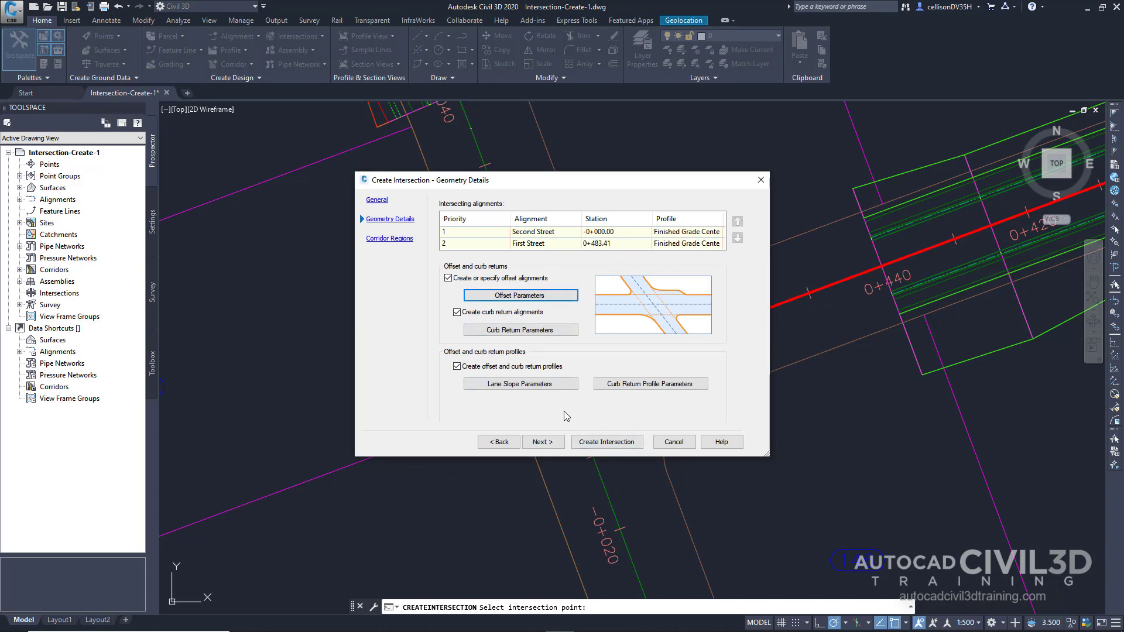
Set the curb return radius to 7.500 and copy it to all quadrants
{"action": "left_click", "coordinate": [567, 330]}
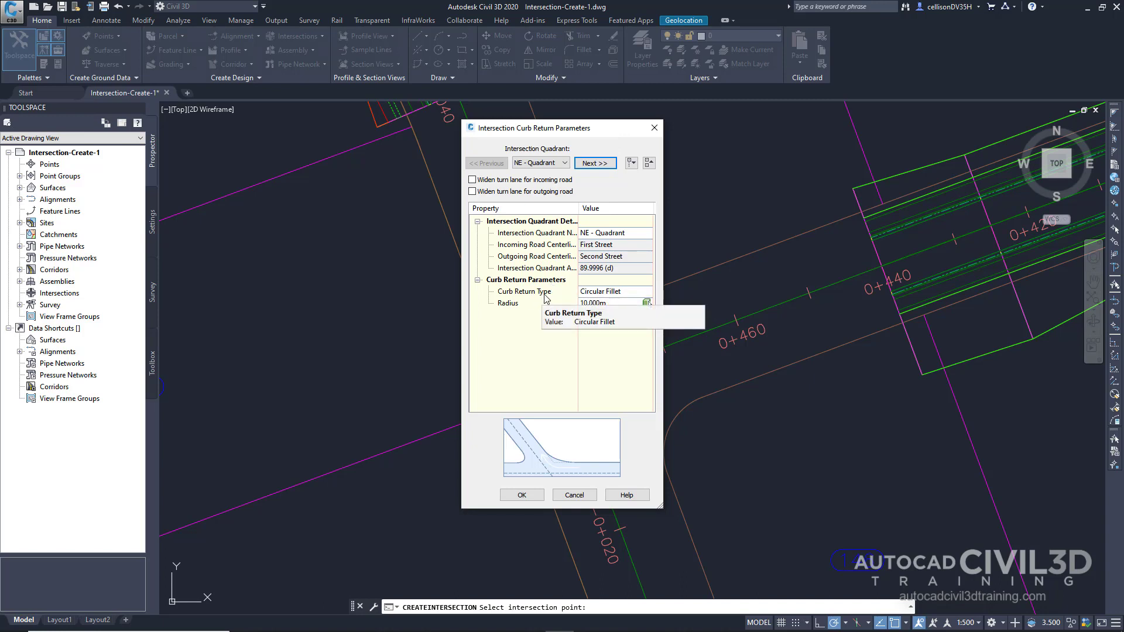
{"action": "left_click", "coordinate": [615, 304]}
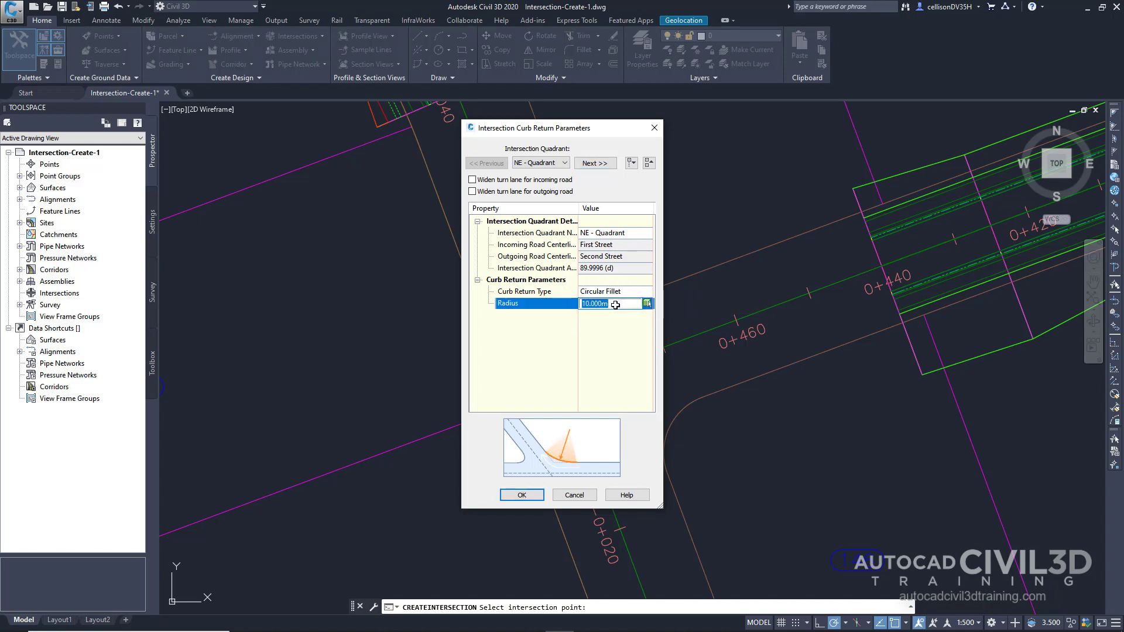
{"action": "type", "text": "7.500"}
{"action": "key", "text": "Return"}
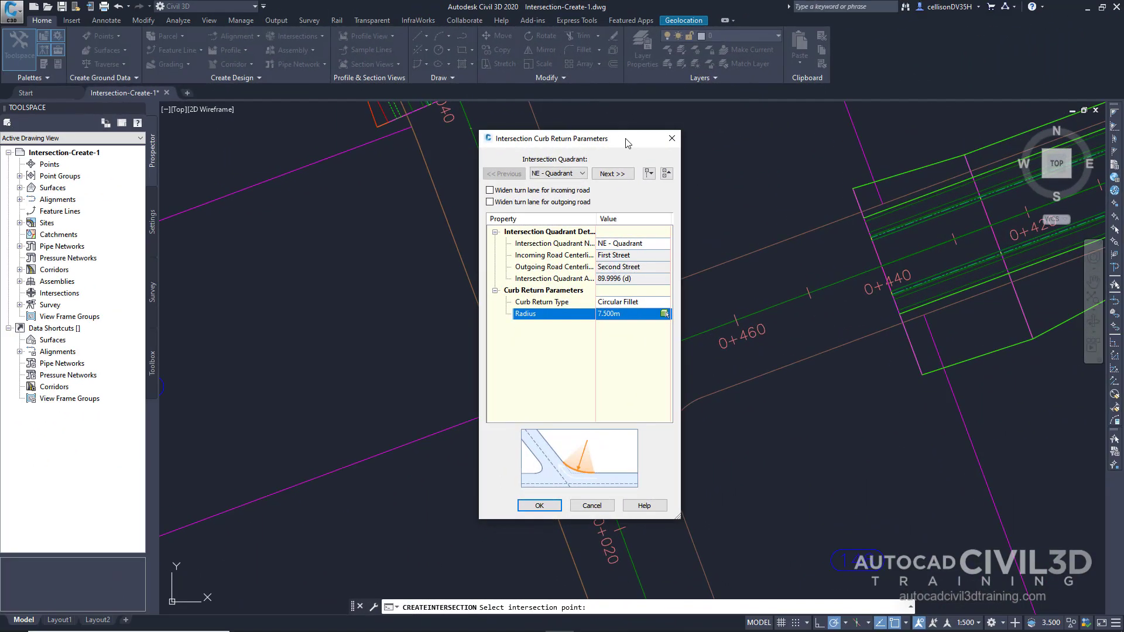
{"action": "left_click_drag", "start_coordinate": [628, 144], "coordinate": [396, 155]}
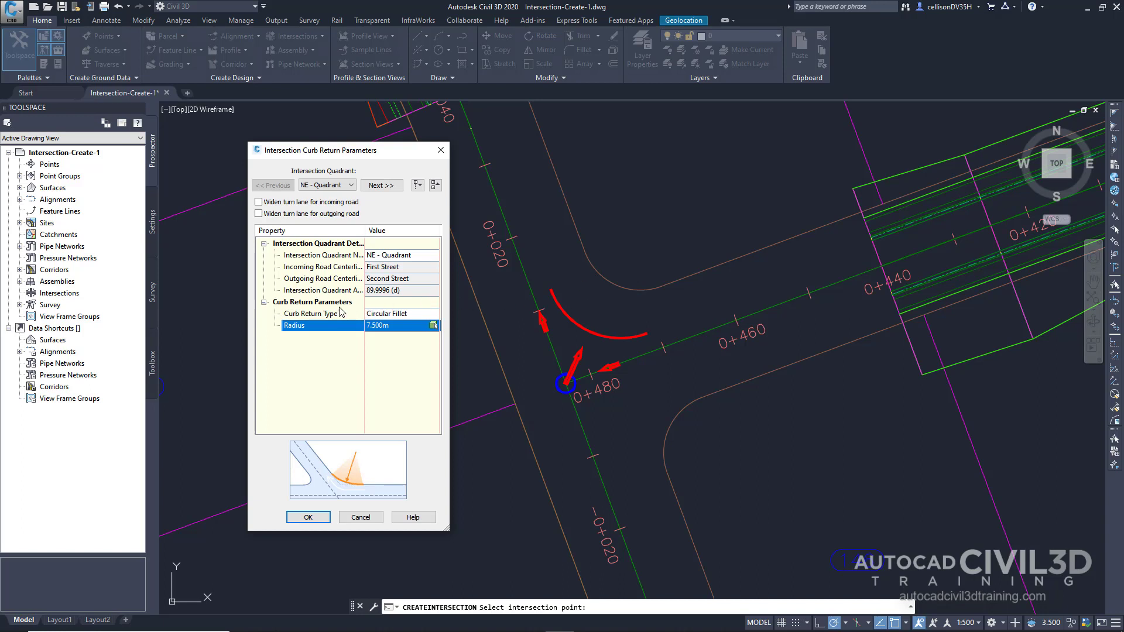
{"action": "right_click", "coordinate": [321, 304]}
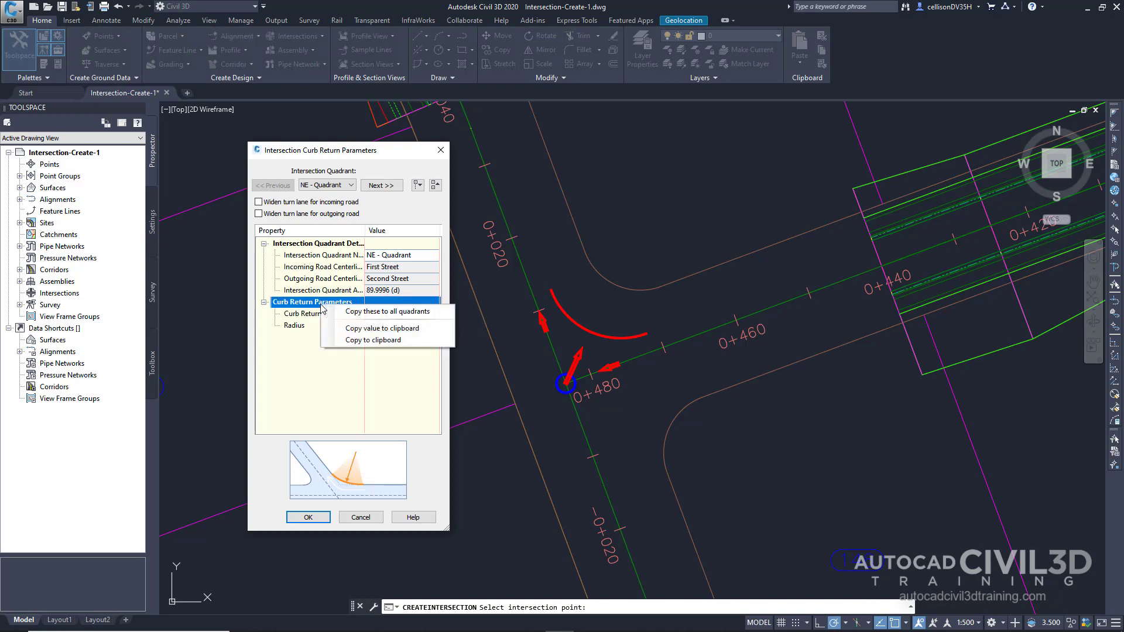
{"action": "left_click", "coordinate": [350, 312]}
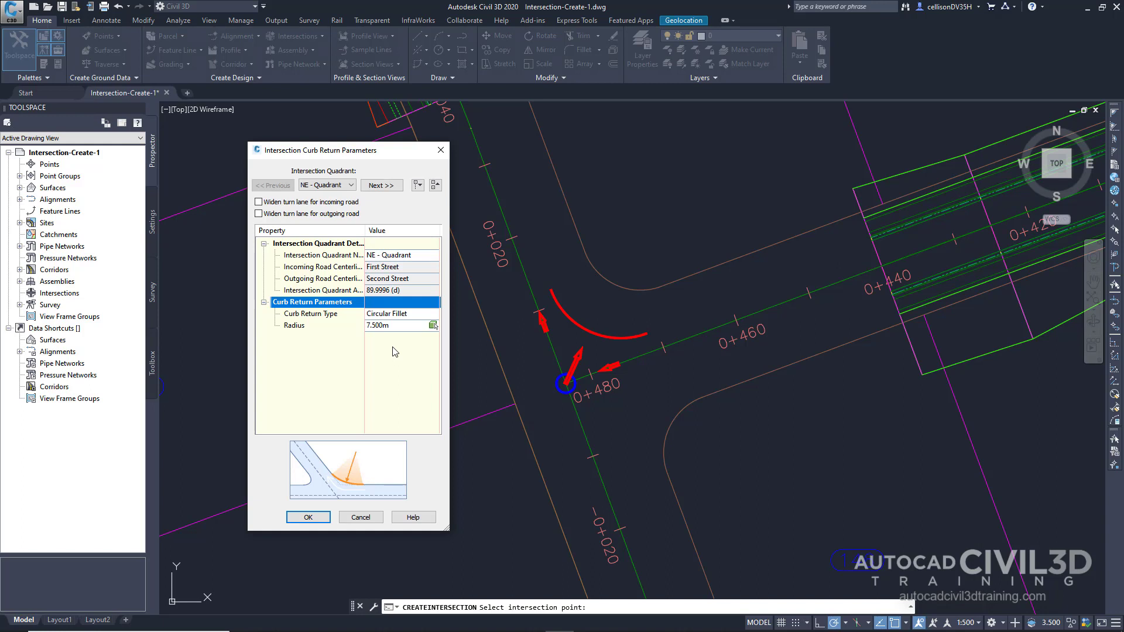
{"action": "left_click", "coordinate": [308, 518]}
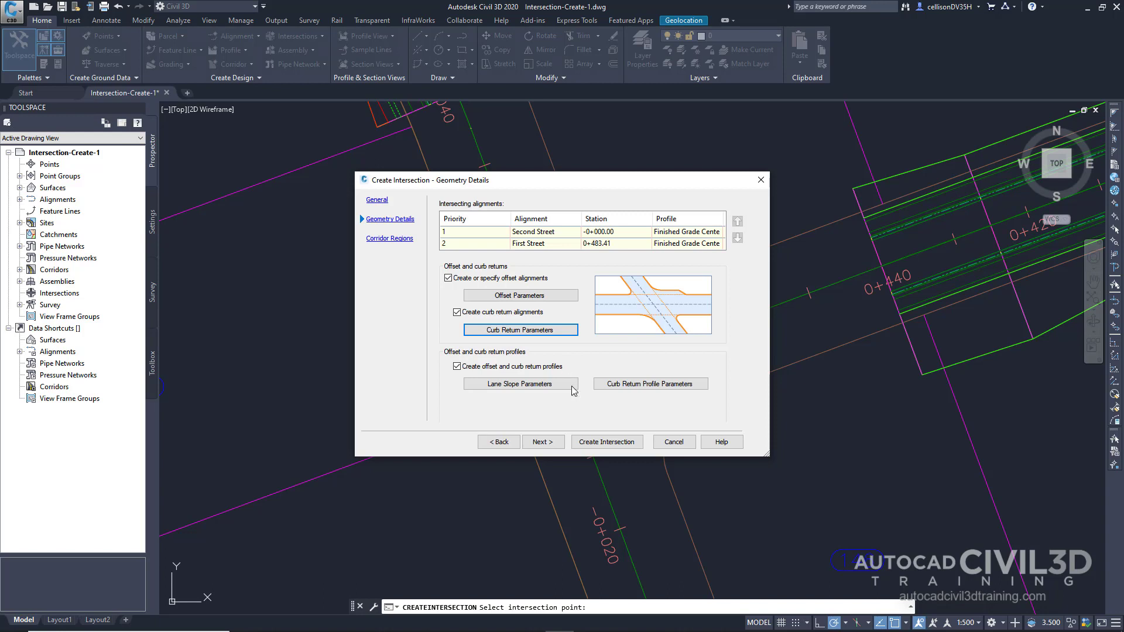
Advance the Create Intersection wizard to the Corridor Regions page
{"action": "left_click", "coordinate": [550, 444]}
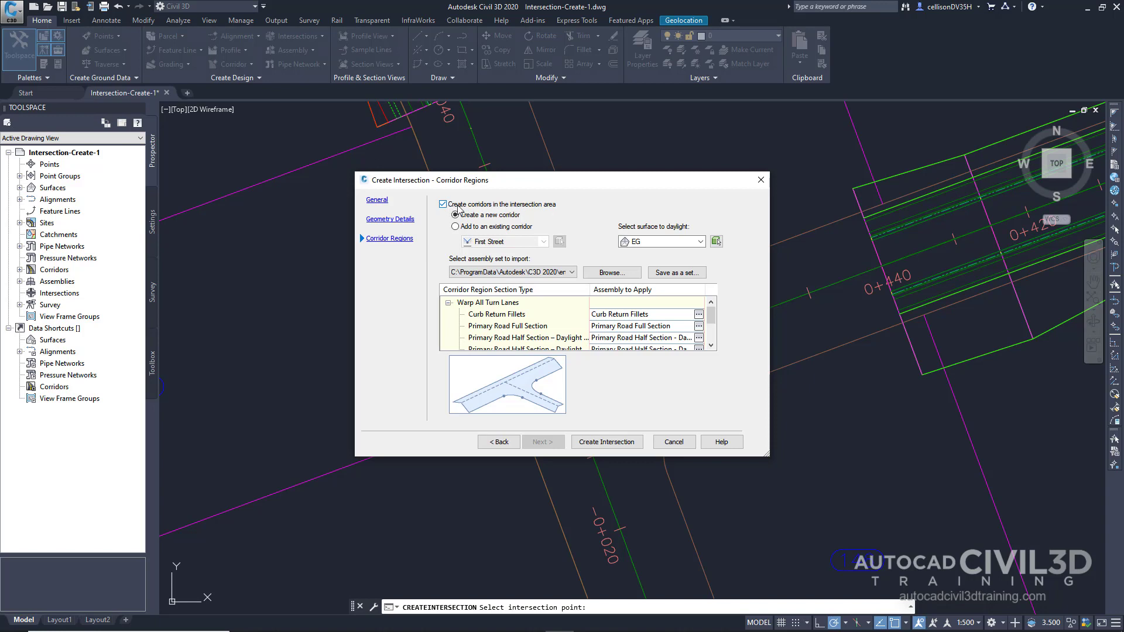
Add the intersection regions to the existing Second Street corridor, daylighting to EG
{"action": "left_click", "coordinate": [523, 232]}
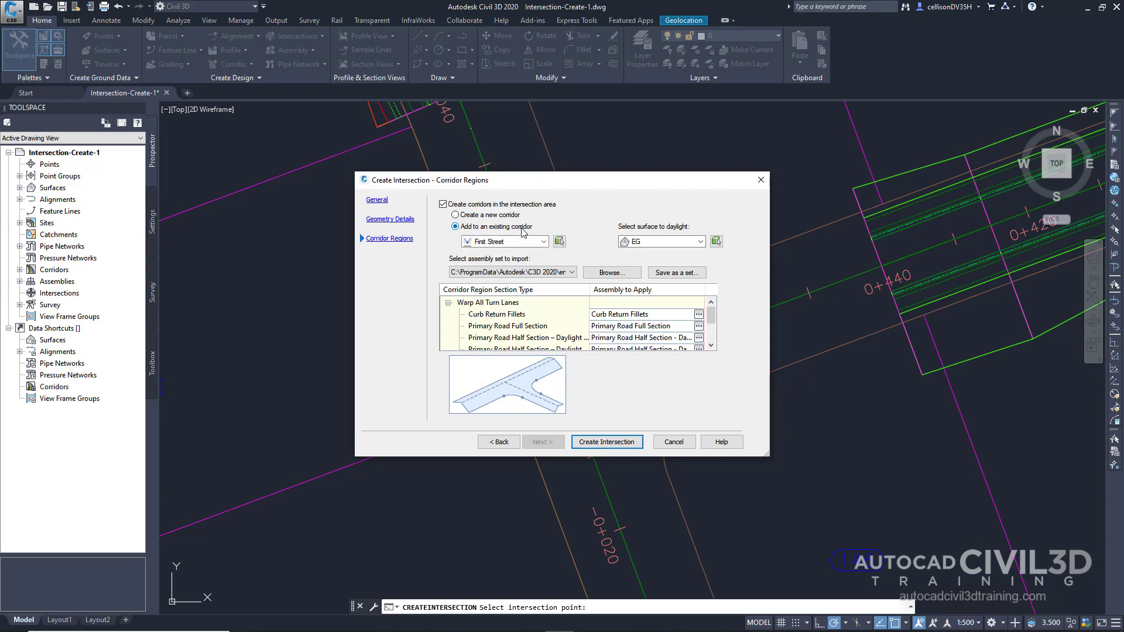
{"action": "left_click", "coordinate": [524, 242]}
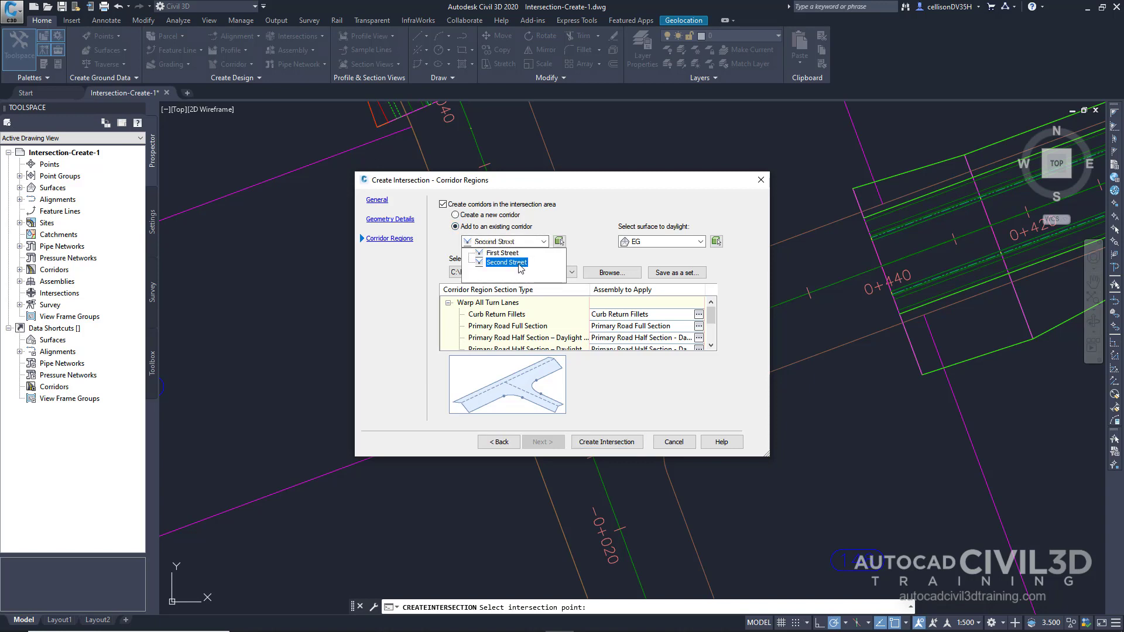
{"action": "left_click", "coordinate": [519, 263]}
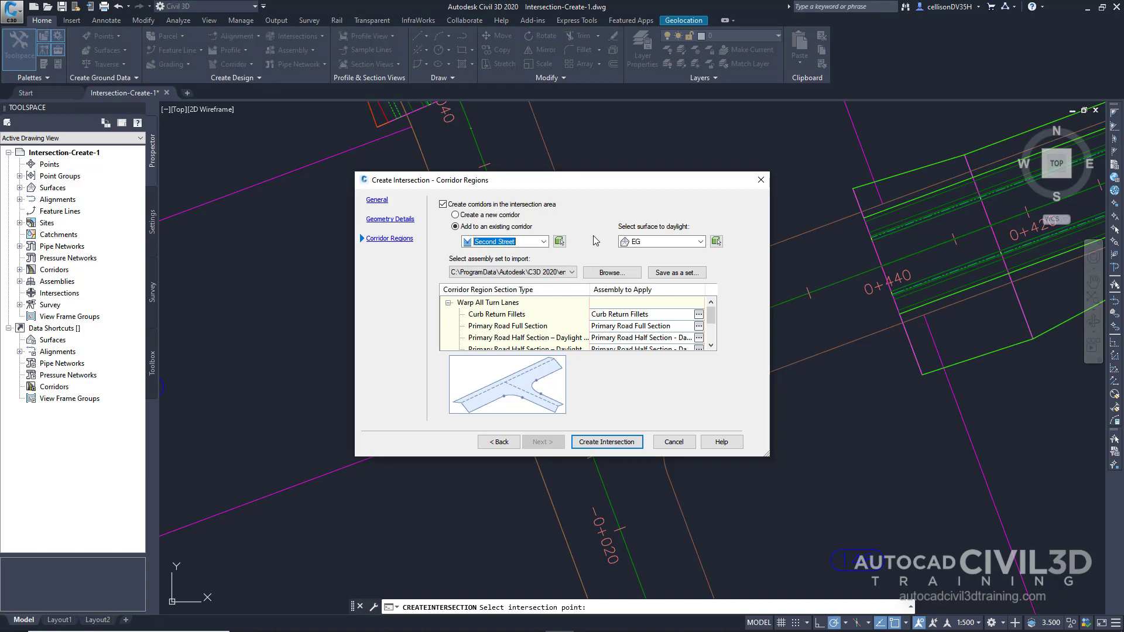
{"action": "left_click", "coordinate": [635, 250]}
{"action": "left_click", "coordinate": [651, 266]}
Load the Intersection-Assembly-Set_All-Crowns.xml assembly set file
{"action": "left_click", "coordinate": [605, 275]}
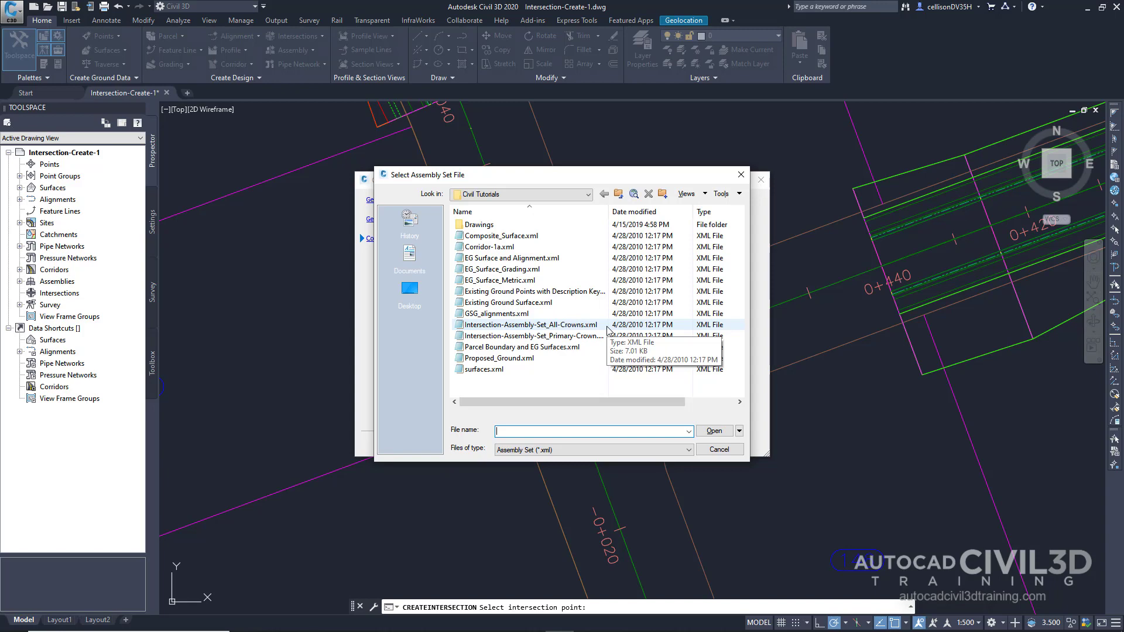
{"action": "left_click", "coordinate": [607, 325]}
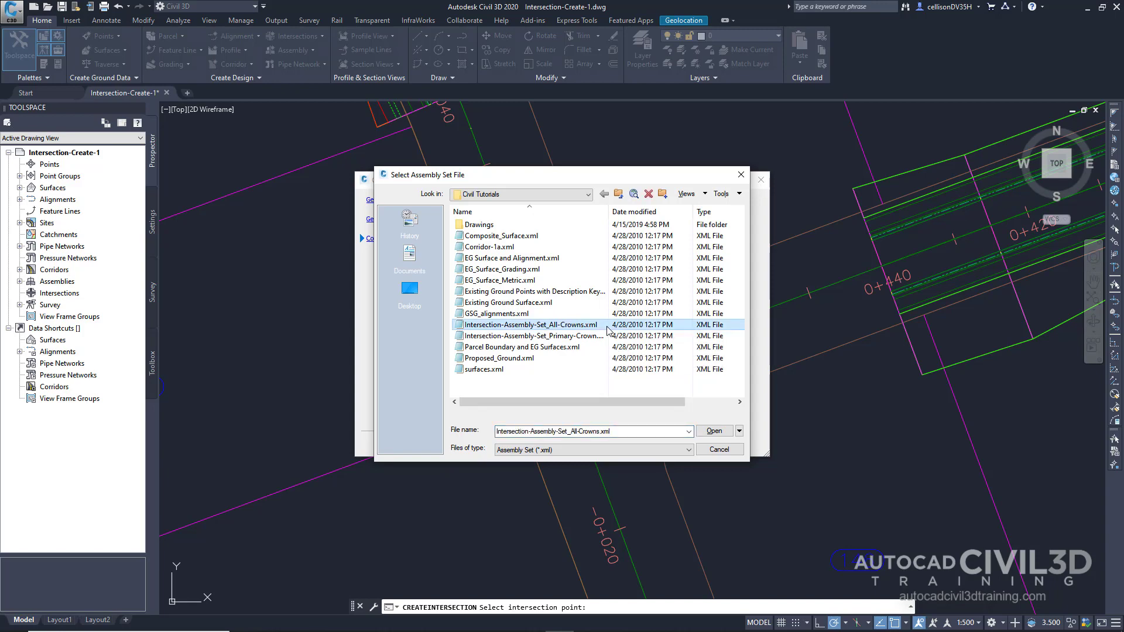
{"action": "left_click", "coordinate": [720, 431]}
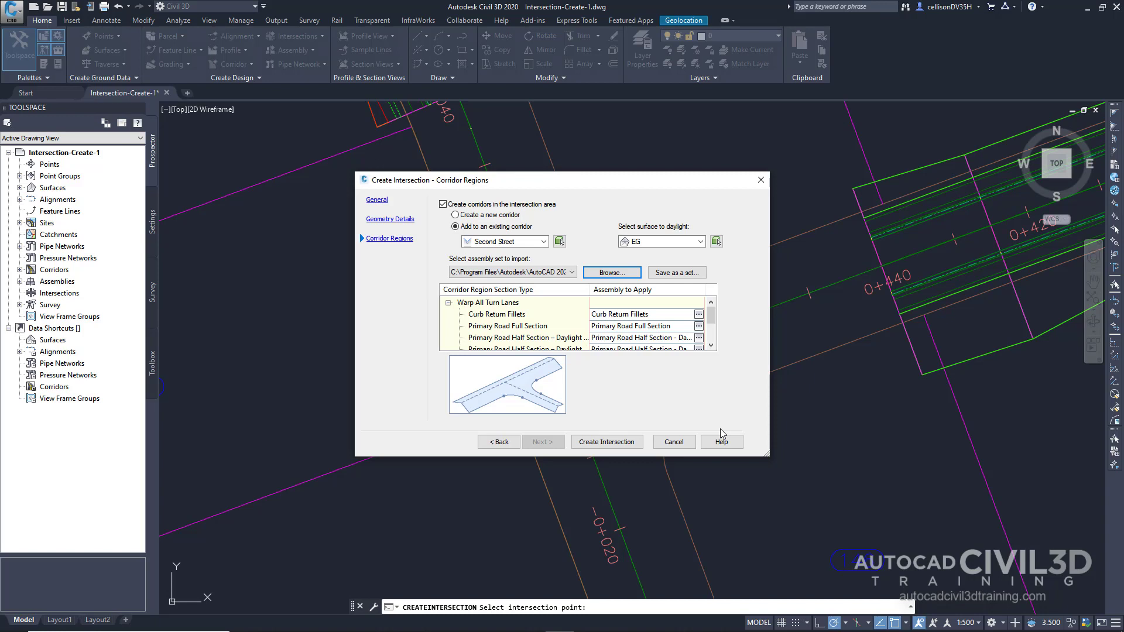
Create the Second Street - First Street intersection and expand Alignments in Prospector
{"action": "left_click", "coordinate": [609, 442]}
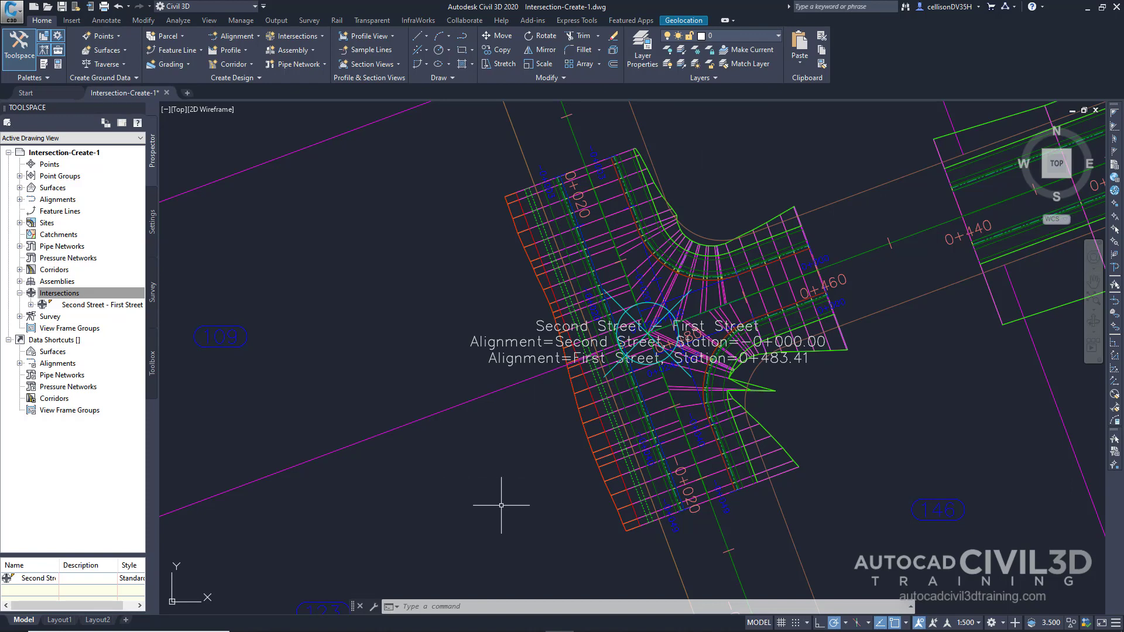
{"action": "mouse_move", "coordinate": [501, 505]}
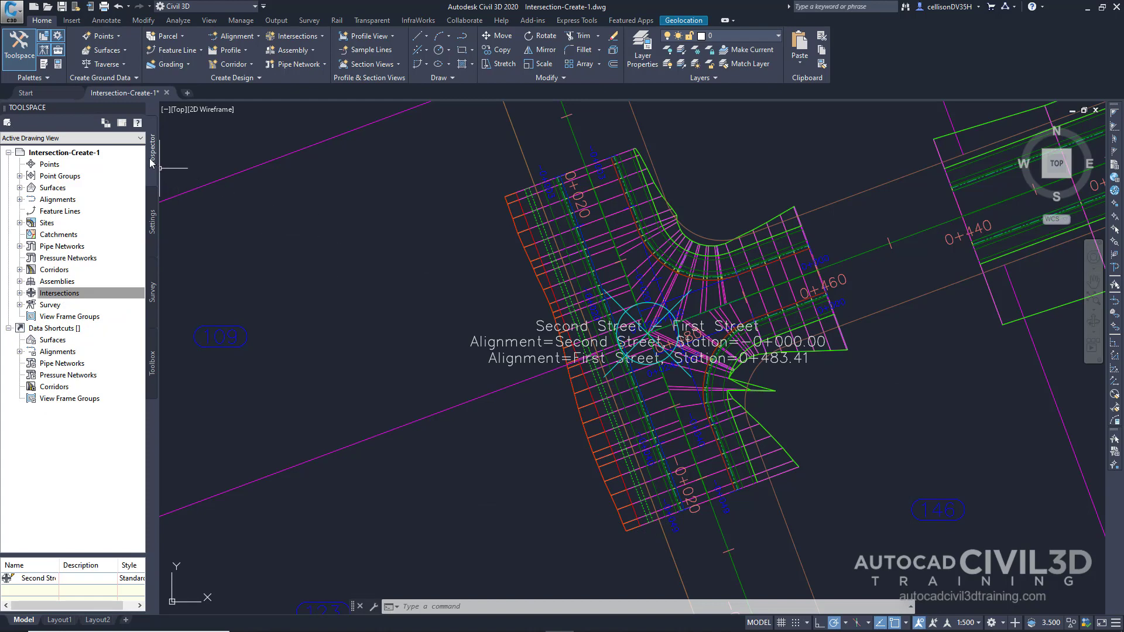
{"action": "left_click", "coordinate": [138, 173]}
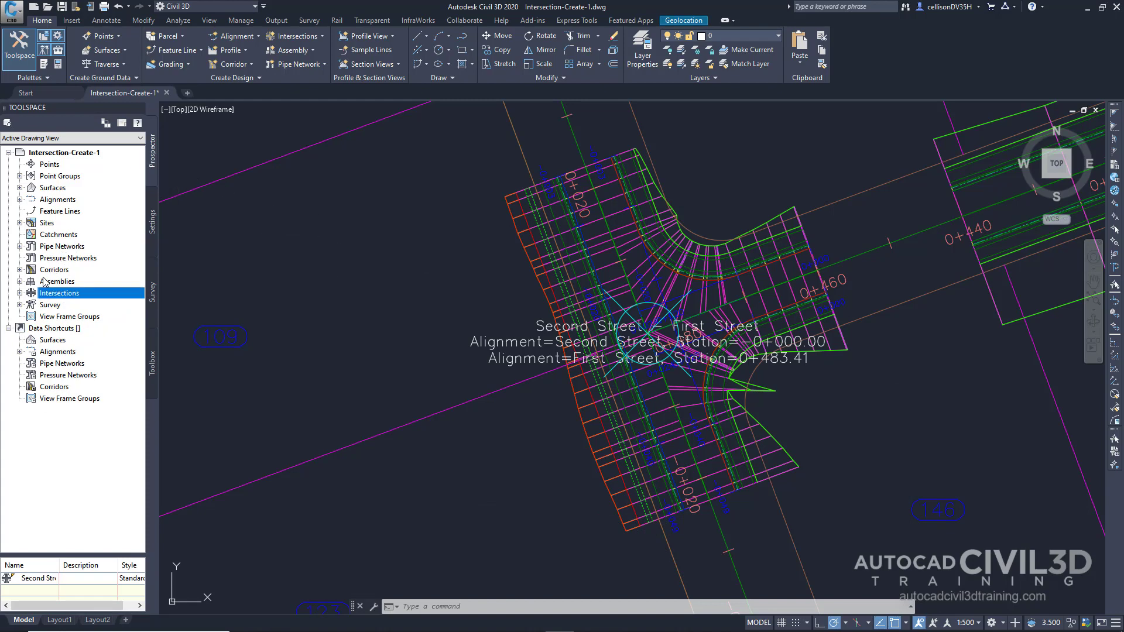
{"action": "left_click", "coordinate": [20, 200]}
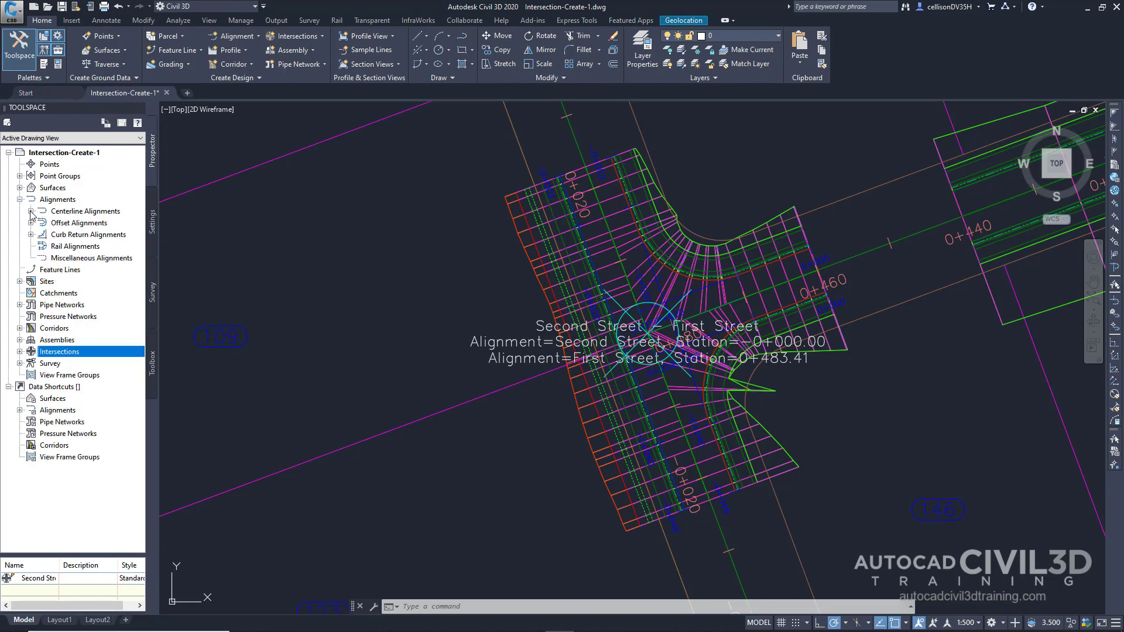
Expand the alignment groups, First Street-Left-3.500 profiles and Corridors in a widened Prospector
{"action": "left_click", "coordinate": [31, 211]}
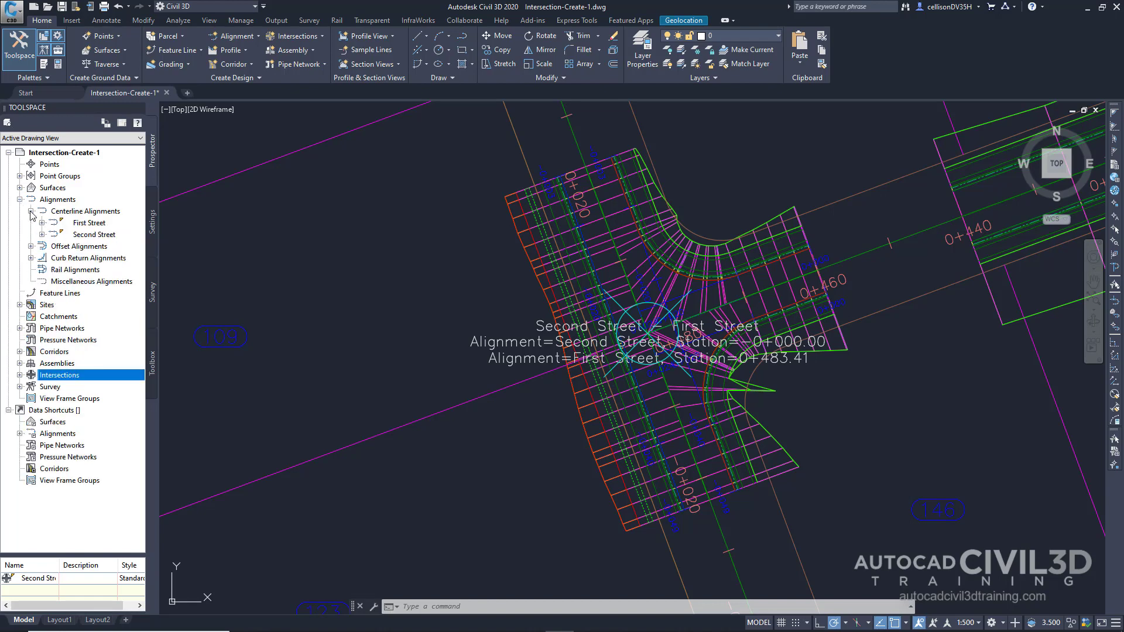
{"action": "left_click", "coordinate": [30, 246]}
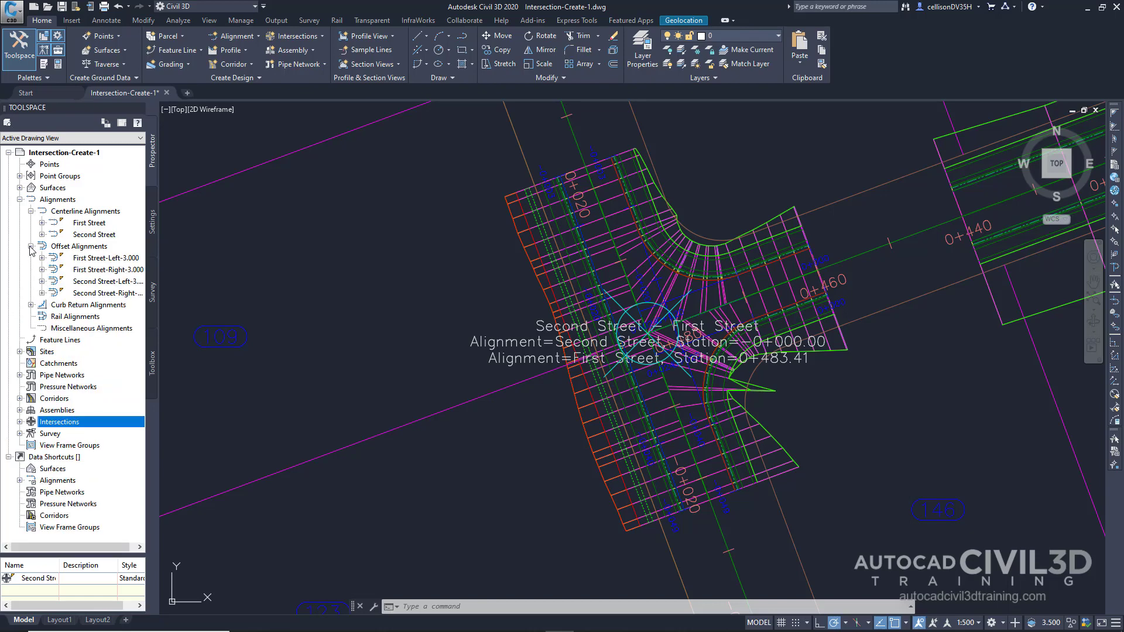
{"action": "left_click", "coordinate": [31, 305]}
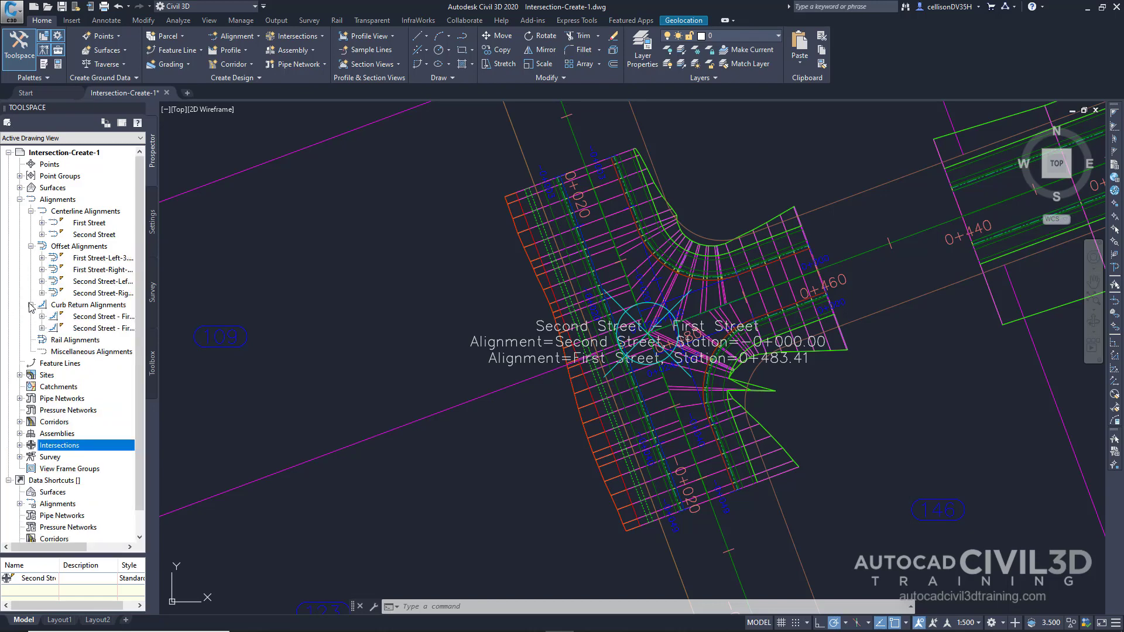
{"action": "left_click_drag", "start_coordinate": [142, 288], "coordinate": [282, 274]}
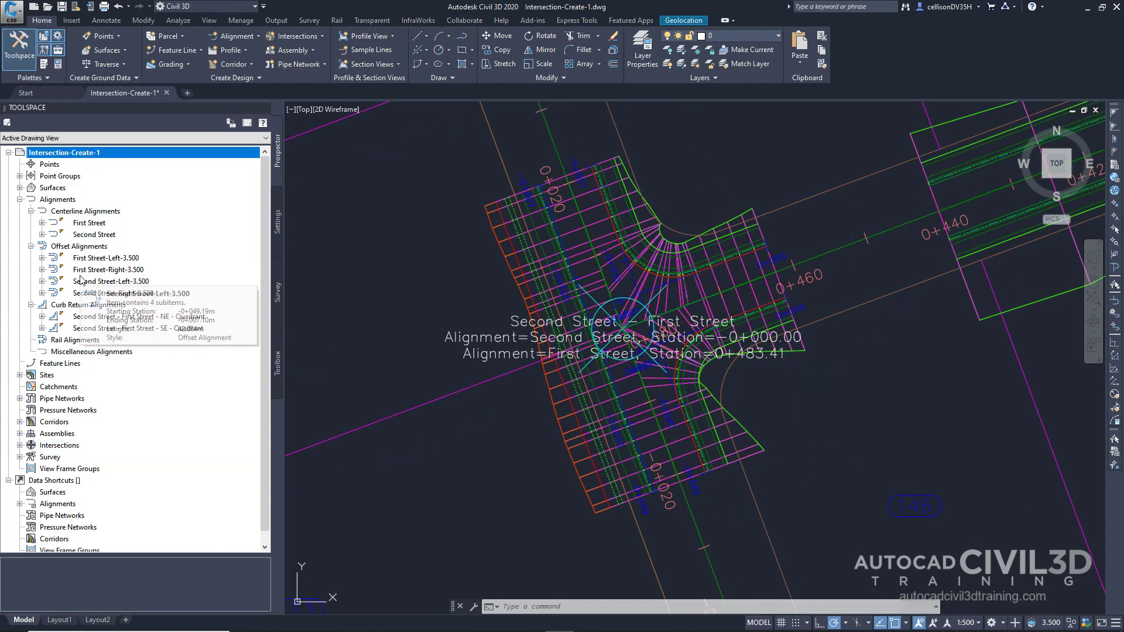
{"action": "left_click", "coordinate": [42, 257]}
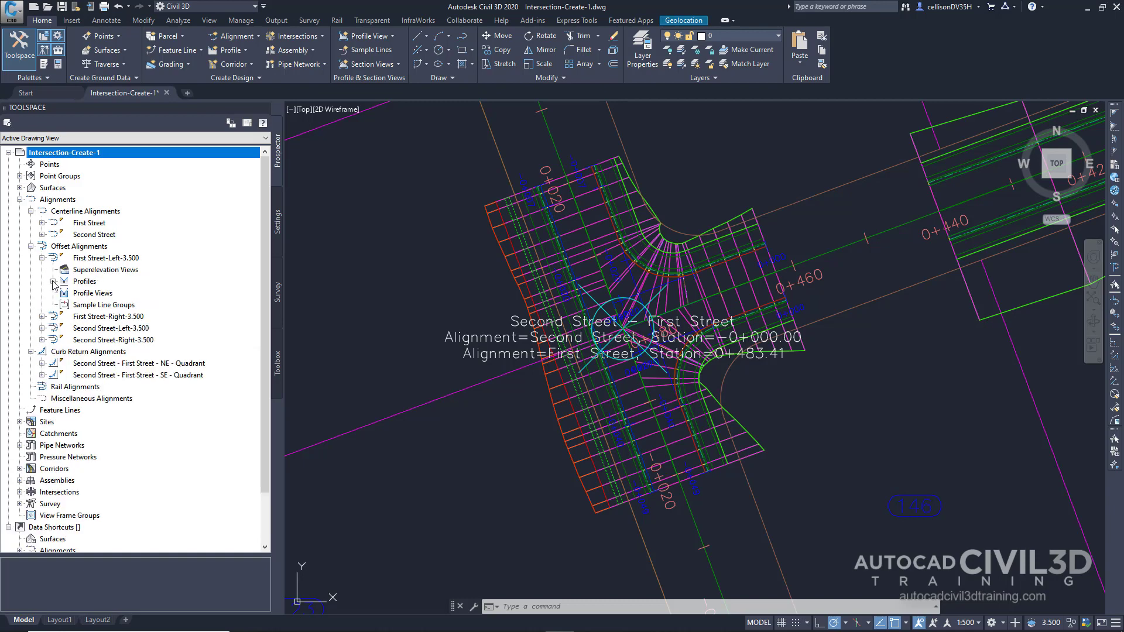
{"action": "left_click", "coordinate": [53, 281]}
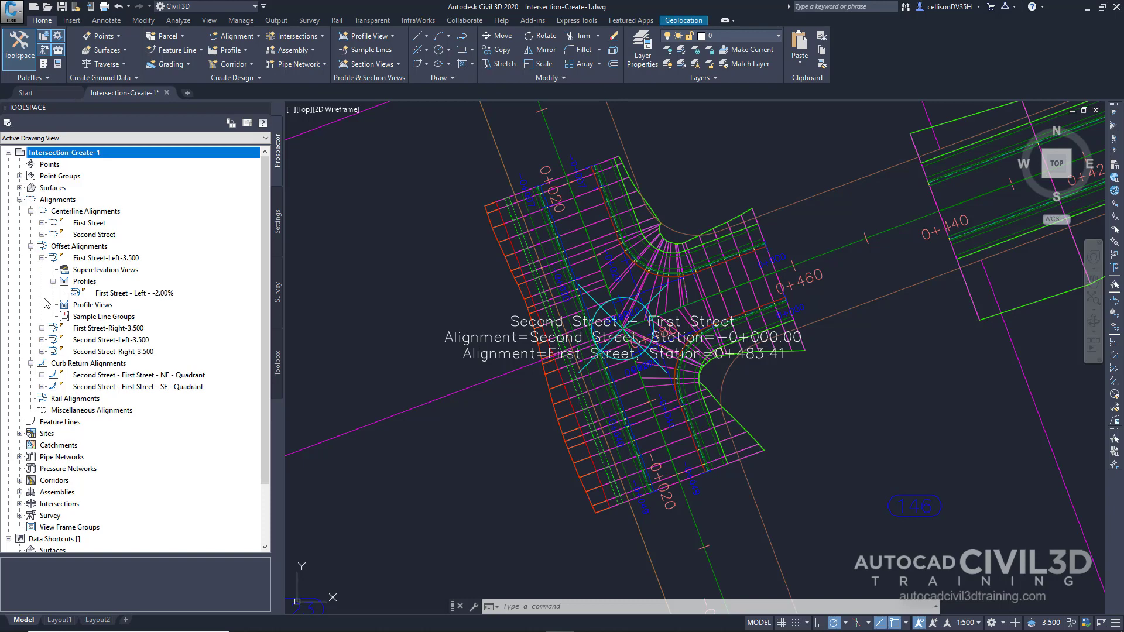
{"action": "double_click", "coordinate": [54, 480]}
{"action": "scroll", "coordinate": [630, 321], "scroll_direction": "down", "scroll_amount": 2}
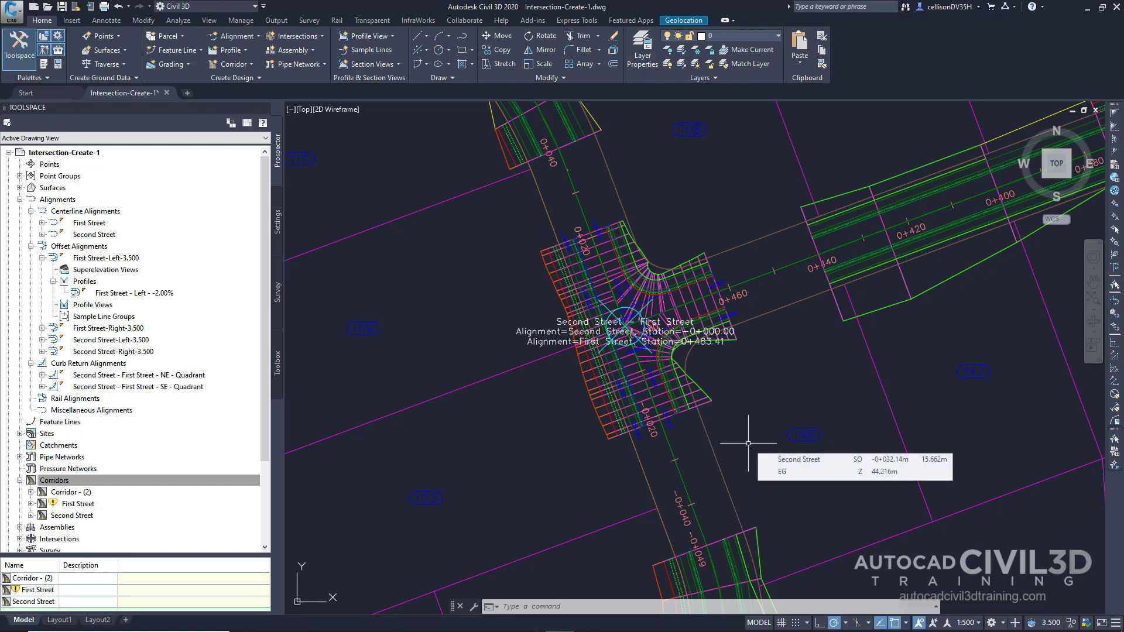
Stretch the upper Second Street corridor region to station 21 at the intersection, then deselect
{"action": "left_click", "coordinate": [621, 233]}
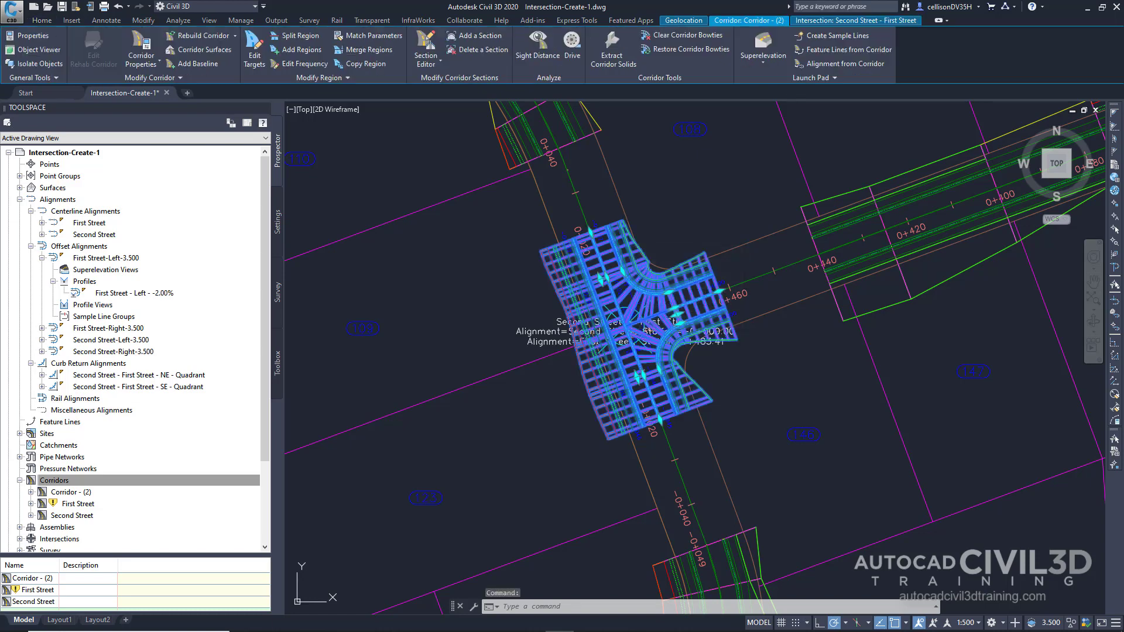
{"action": "mouse_move", "coordinate": [650, 200]}
{"action": "middle_mouse_down"}
{"action": "mouse_move", "coordinate": [685, 268]}
{"action": "mouse_move", "coordinate": [680, 293]}
{"action": "middle_mouse_up"}
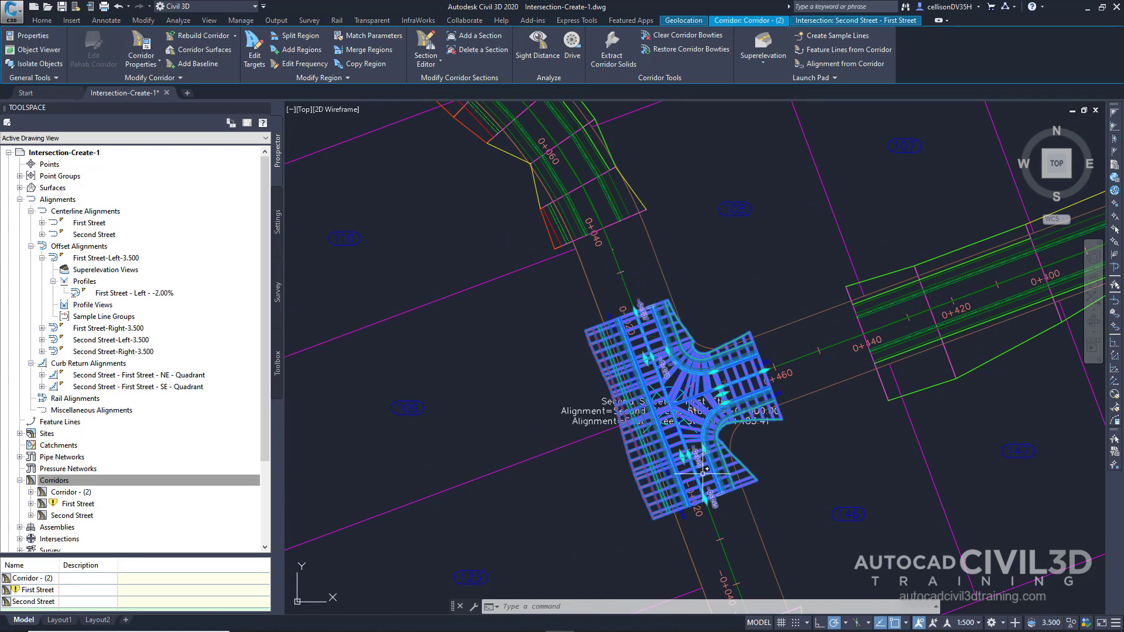
{"action": "mouse_move", "coordinate": [780, 496]}
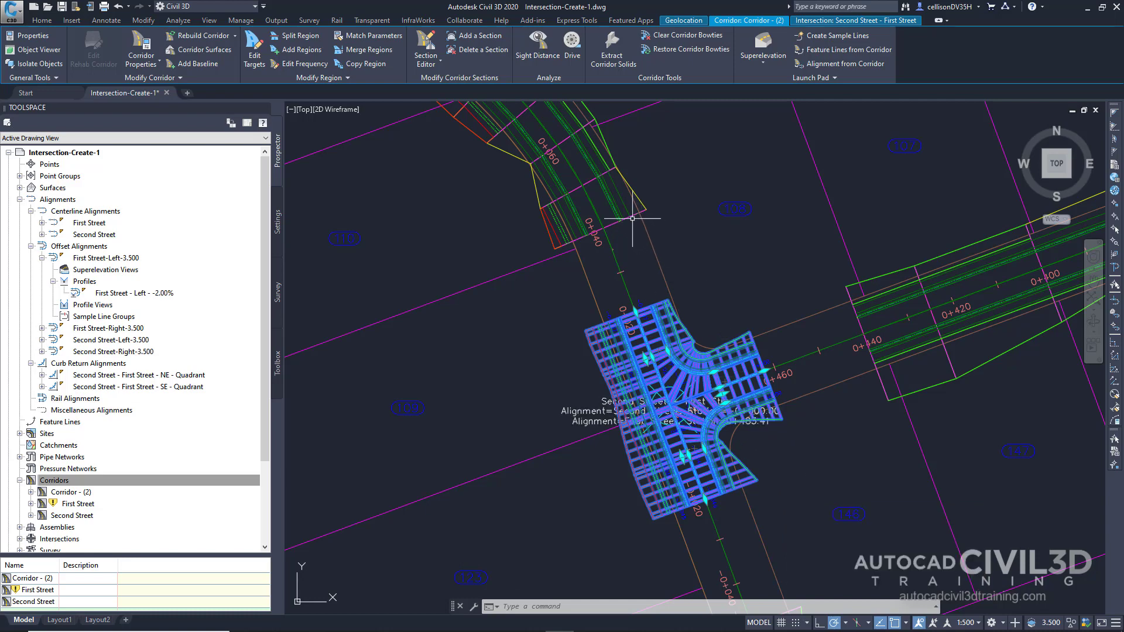
{"action": "left_click", "coordinate": [604, 227]}
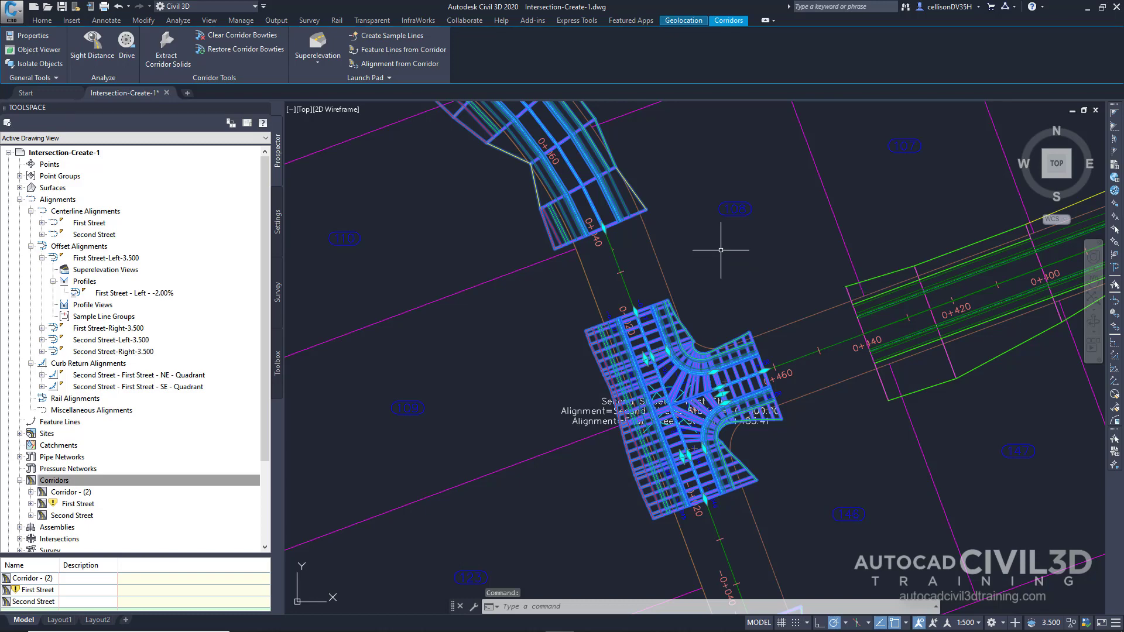
{"action": "left_click", "coordinate": [604, 227]}
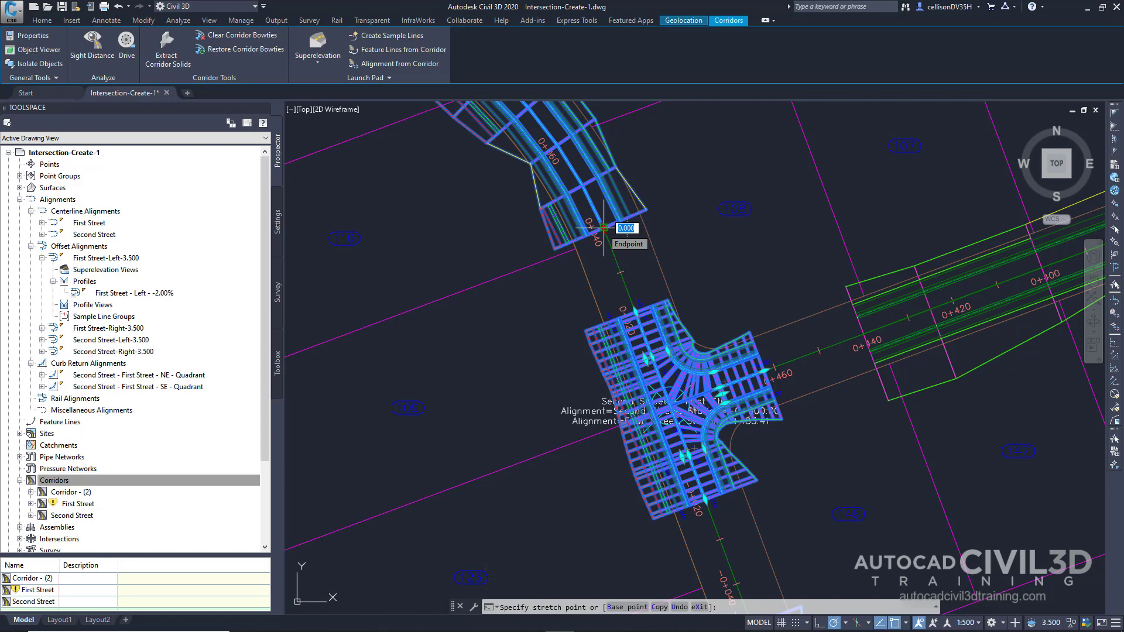
{"action": "type", "text": "2"}
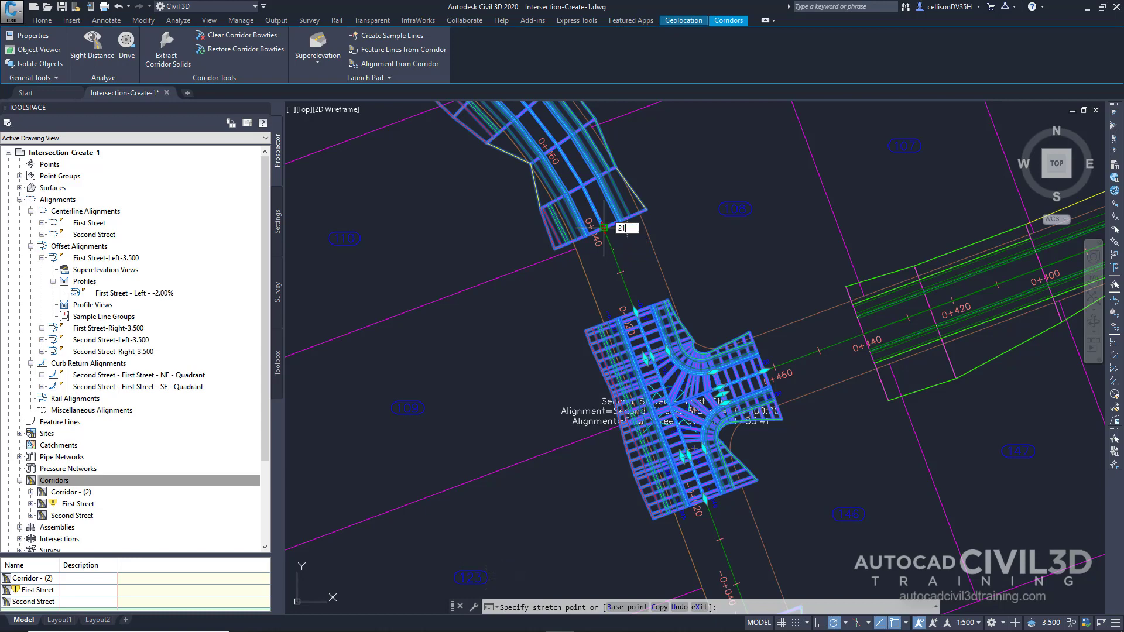
{"action": "type", "text": "1"}
{"action": "key", "text": "Return"}
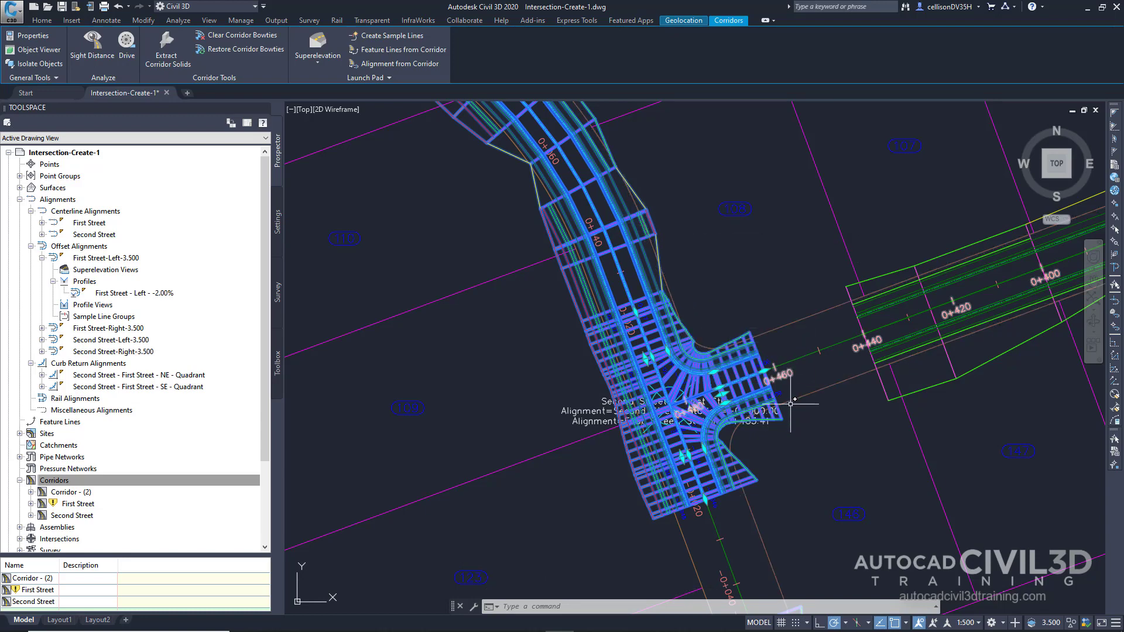
{"action": "middle_click_drag", "start_coordinate": [822, 474], "coordinate": [771, 244]}
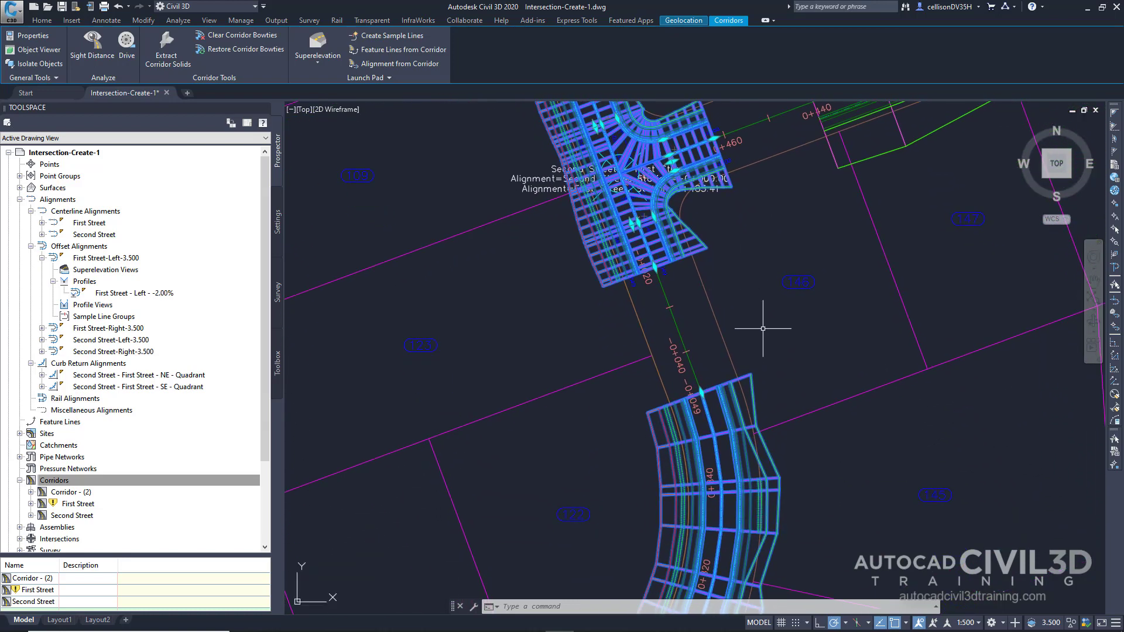
{"action": "key", "text": "Escape"}
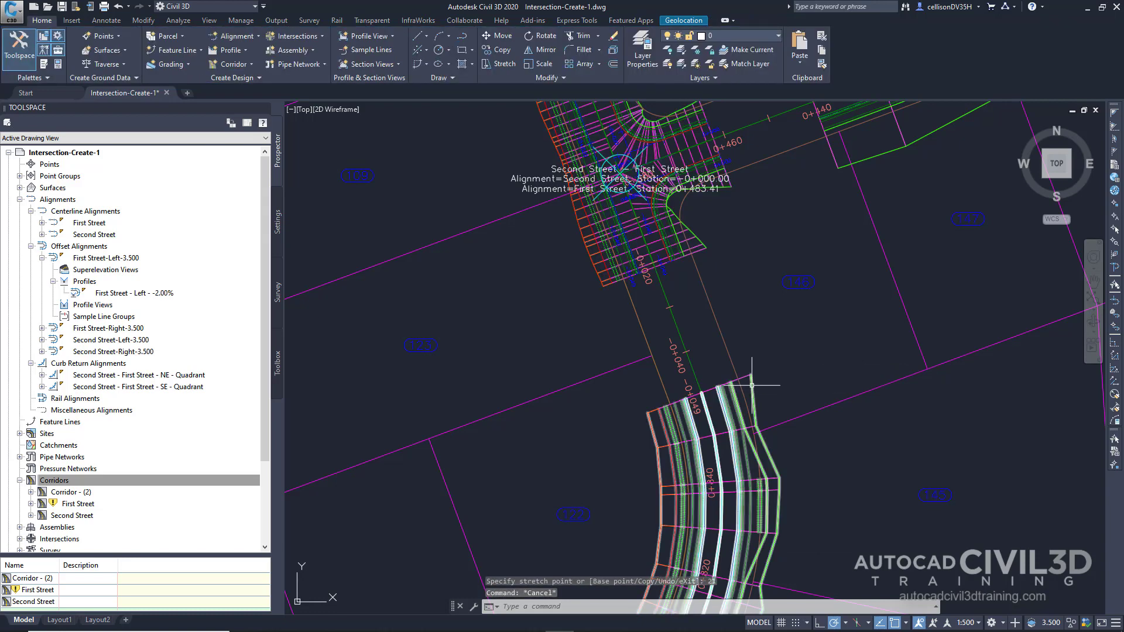
Copy the Second Street loop region to fill the gap below the intersection on the south leg
{"action": "left_click", "coordinate": [752, 385]}
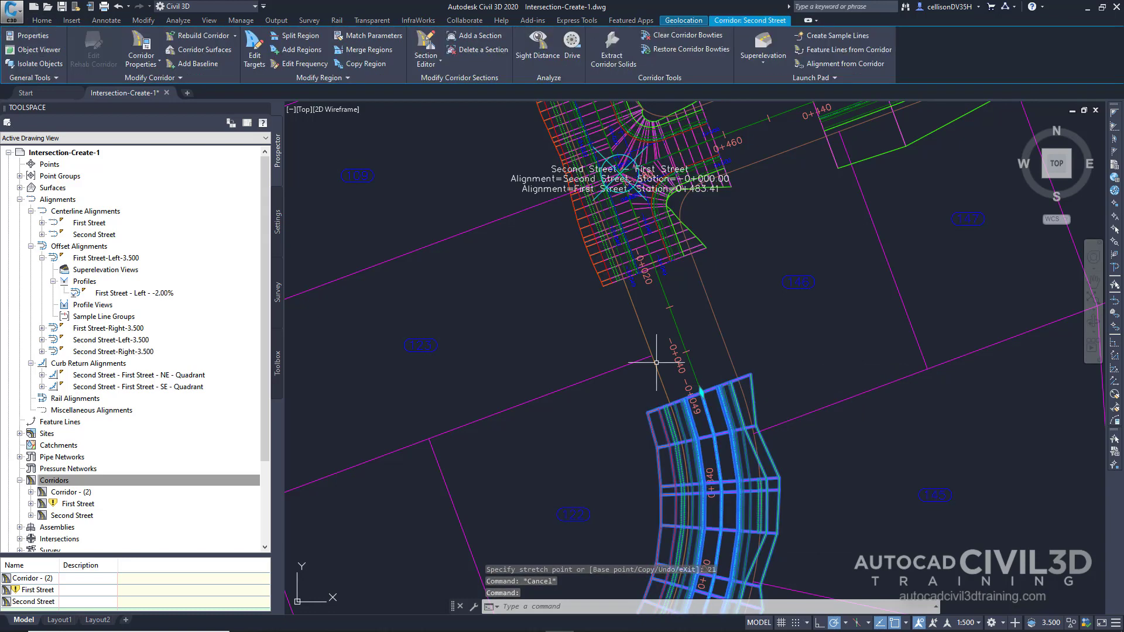
{"action": "left_click", "coordinate": [361, 67]}
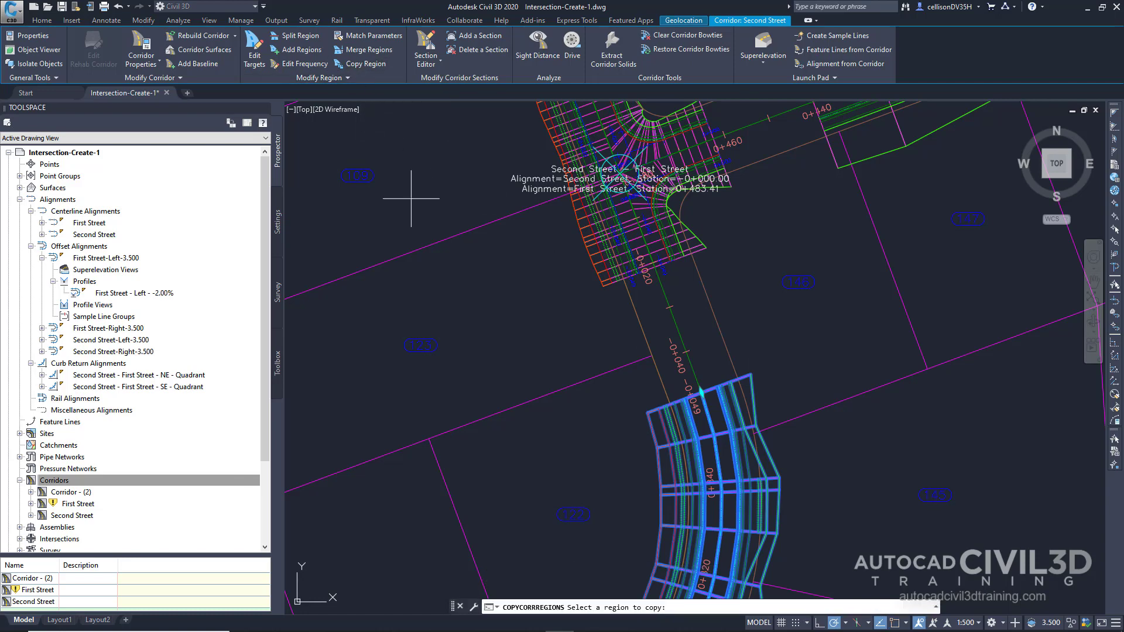
{"action": "scroll", "coordinate": [558, 434], "scroll_direction": "down", "scroll_amount": 5}
{"action": "mouse_move", "coordinate": [558, 434]}
{"action": "middle_mouse_down"}
{"action": "mouse_move", "coordinate": [515, 444]}
{"action": "mouse_move", "coordinate": [572, 384]}
{"action": "middle_mouse_up"}
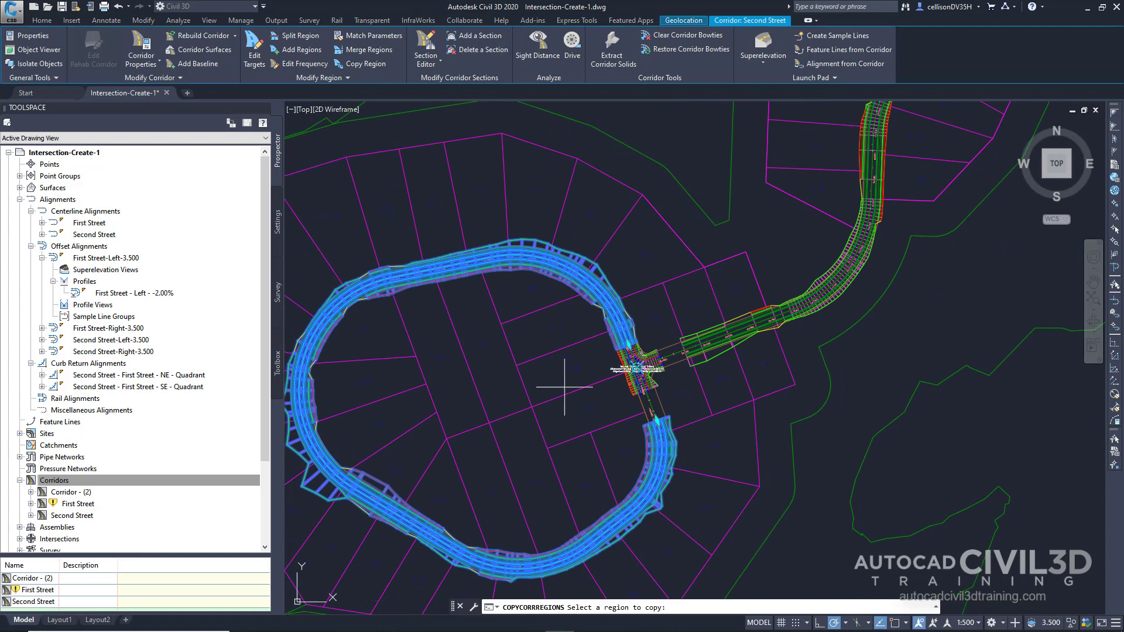
{"action": "left_click", "coordinate": [461, 264]}
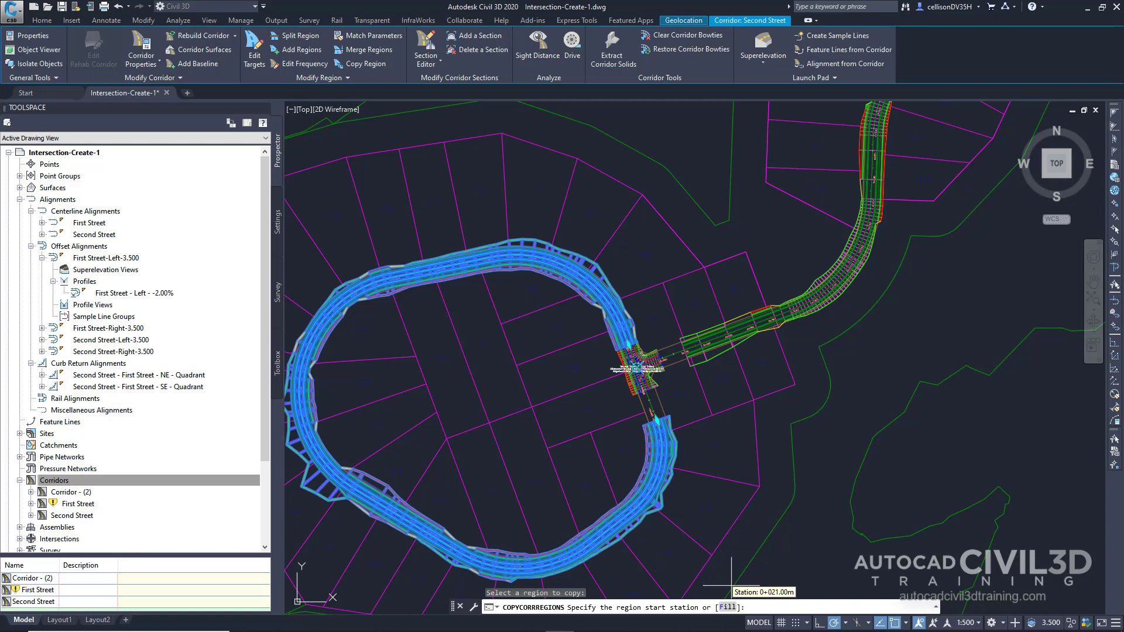
{"action": "left_click", "coordinate": [727, 609]}
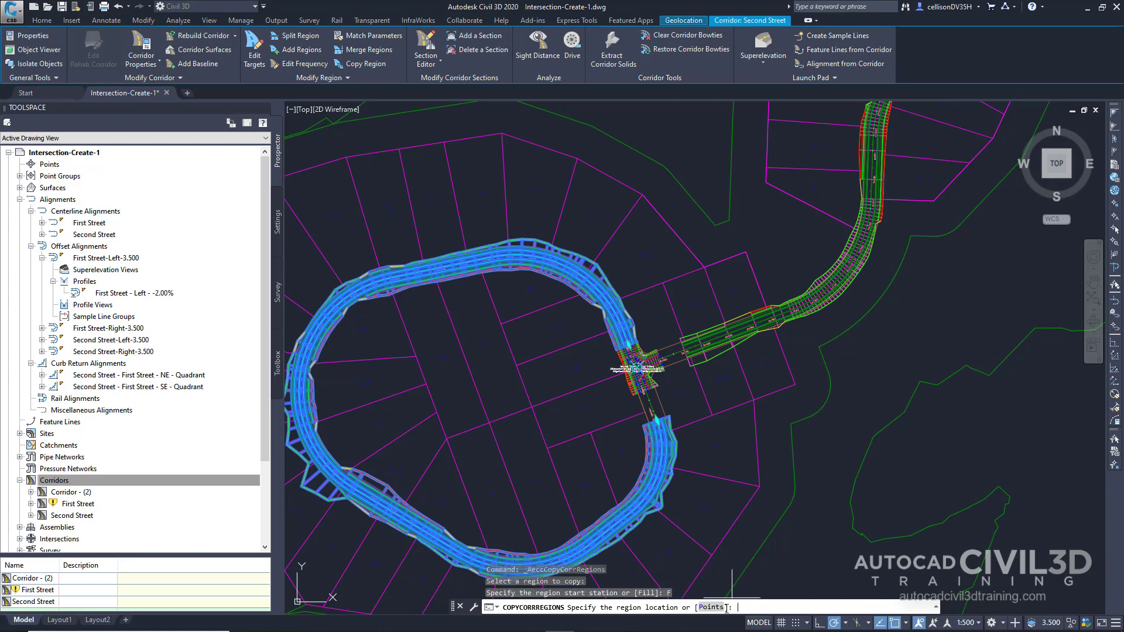
{"action": "scroll", "coordinate": [688, 439], "scroll_direction": "up", "scroll_amount": 6}
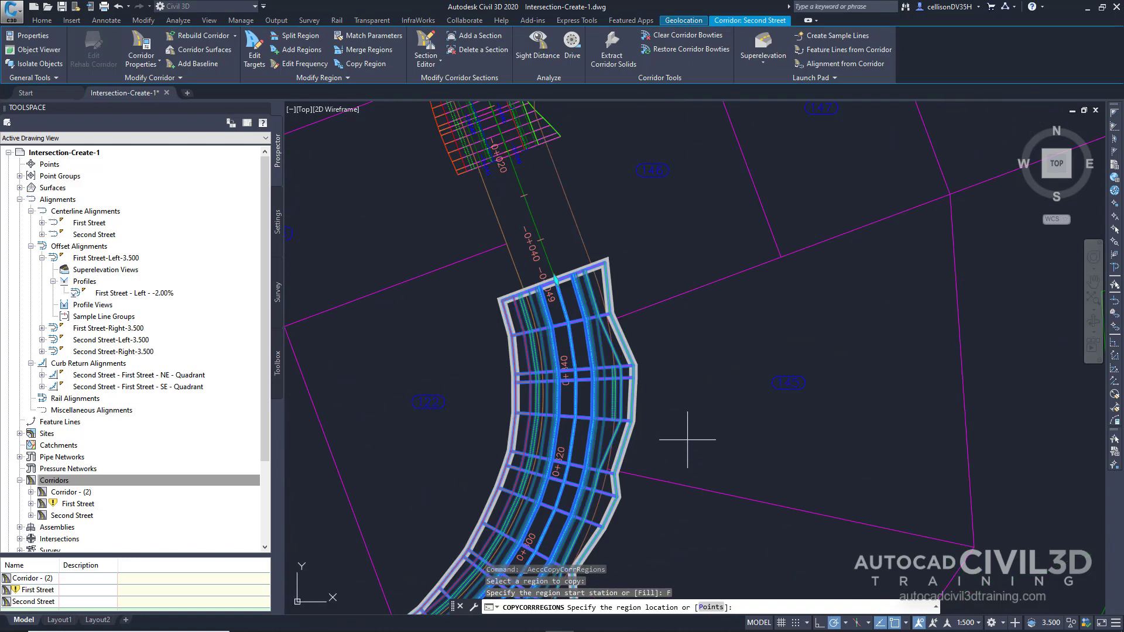
{"action": "middle_click_drag", "start_coordinate": [688, 439], "coordinate": [783, 552]}
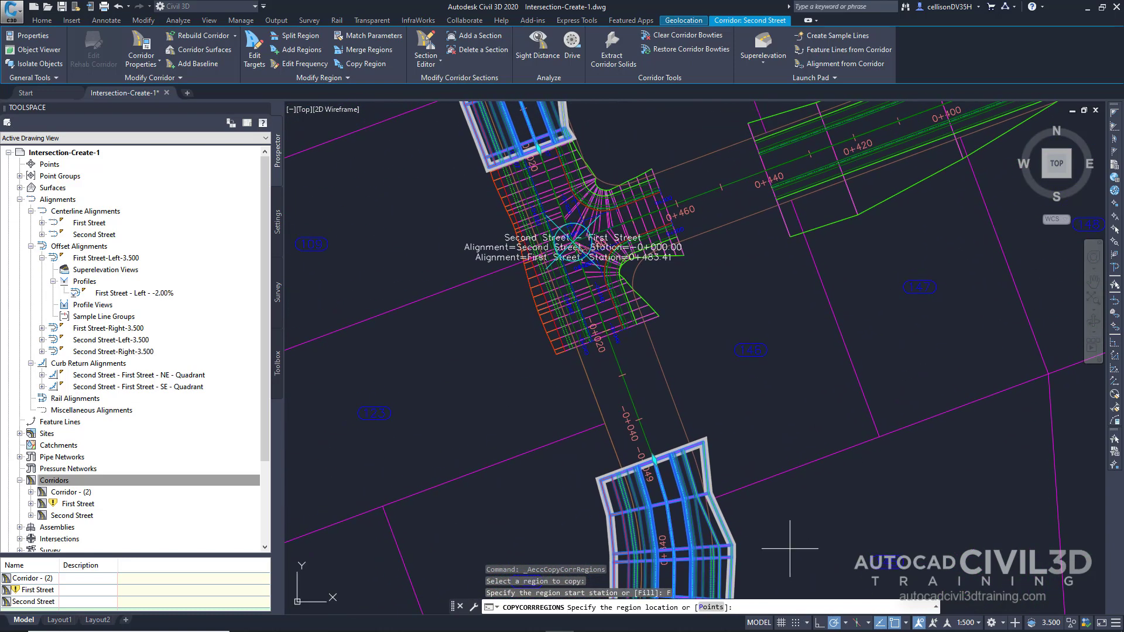
{"action": "left_click", "coordinate": [689, 403]}
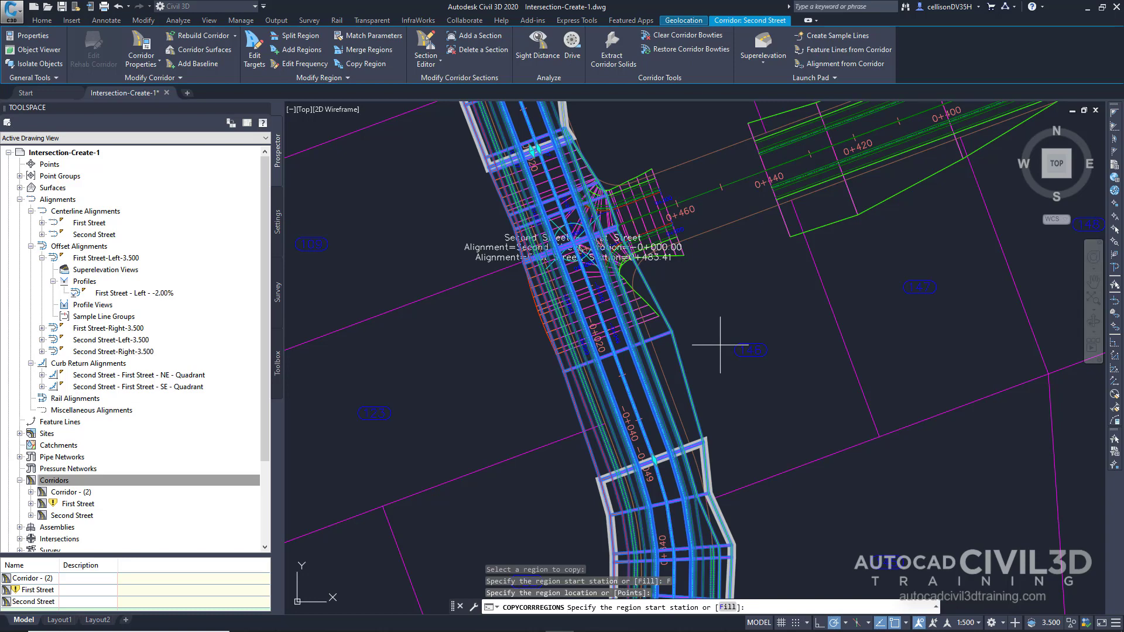
{"action": "key", "text": "Return"}
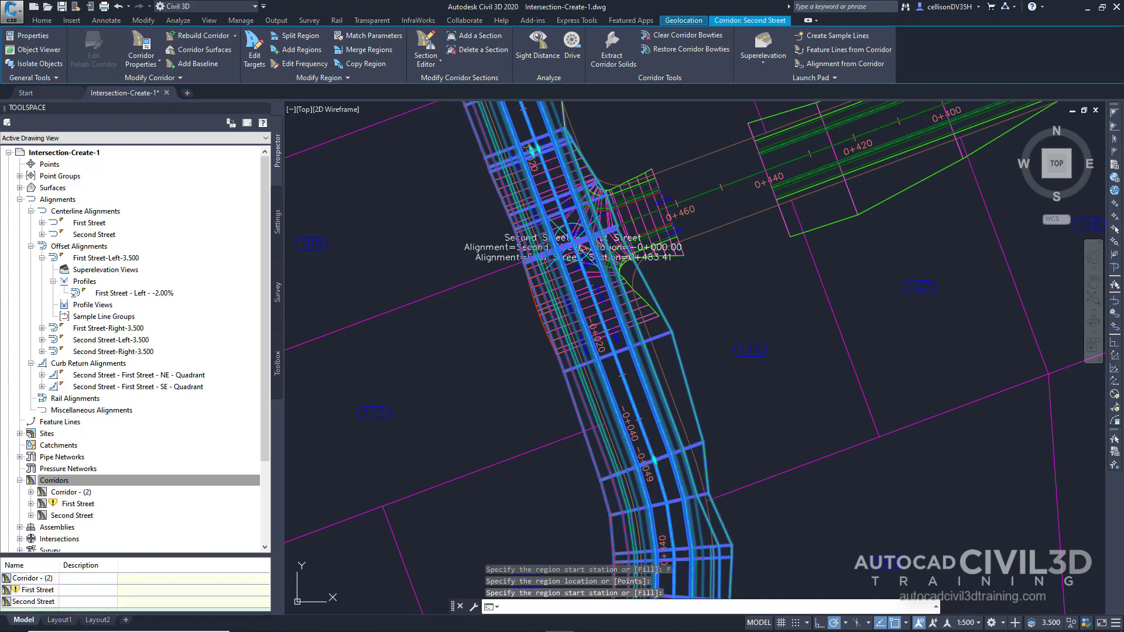
{"action": "key", "text": "Return"}
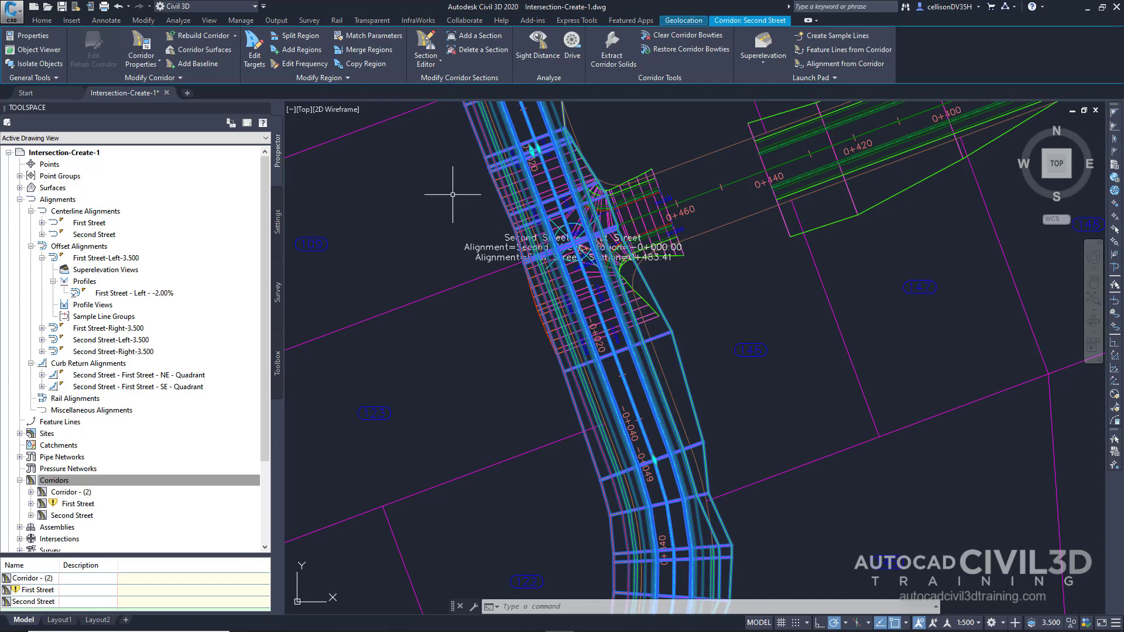
Rebuild all corridors so First Street's corridor is no longer out of date
{"action": "left_click", "coordinate": [235, 36]}
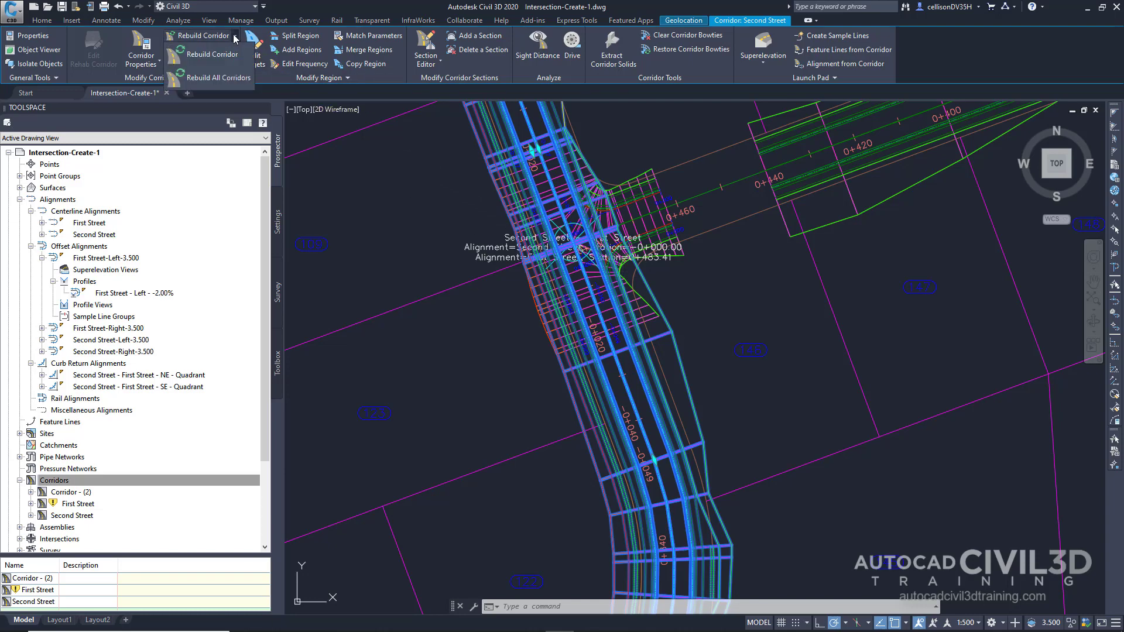
{"action": "left_click", "coordinate": [215, 80]}
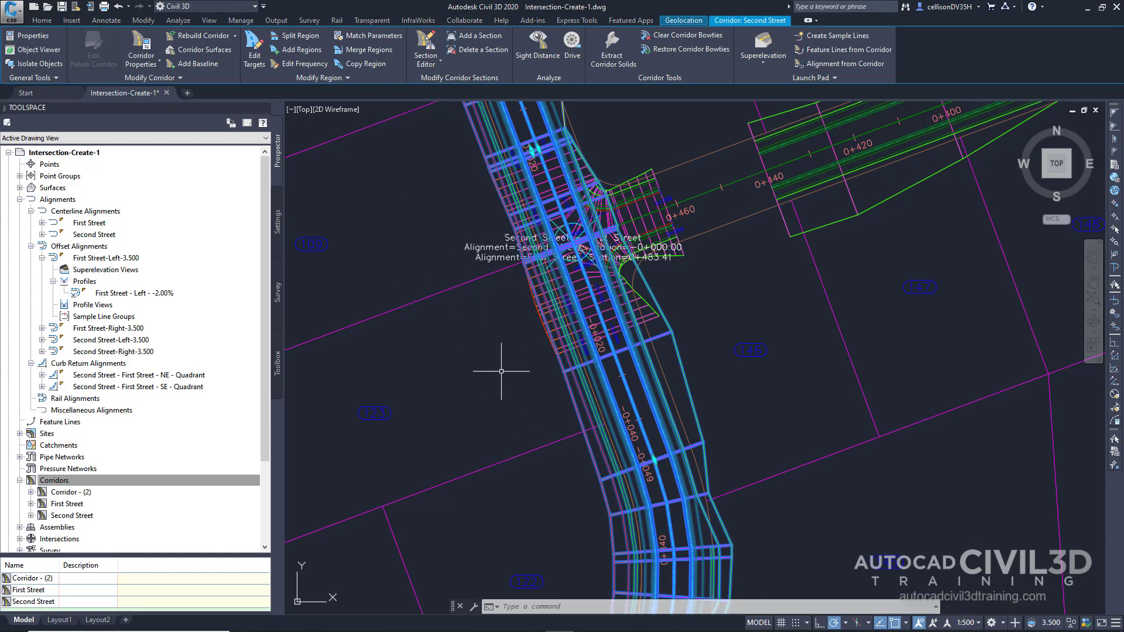
{"action": "middle_click_drag", "start_coordinate": [816, 288], "coordinate": [715, 486]}
{"action": "key", "text": "Escape"}
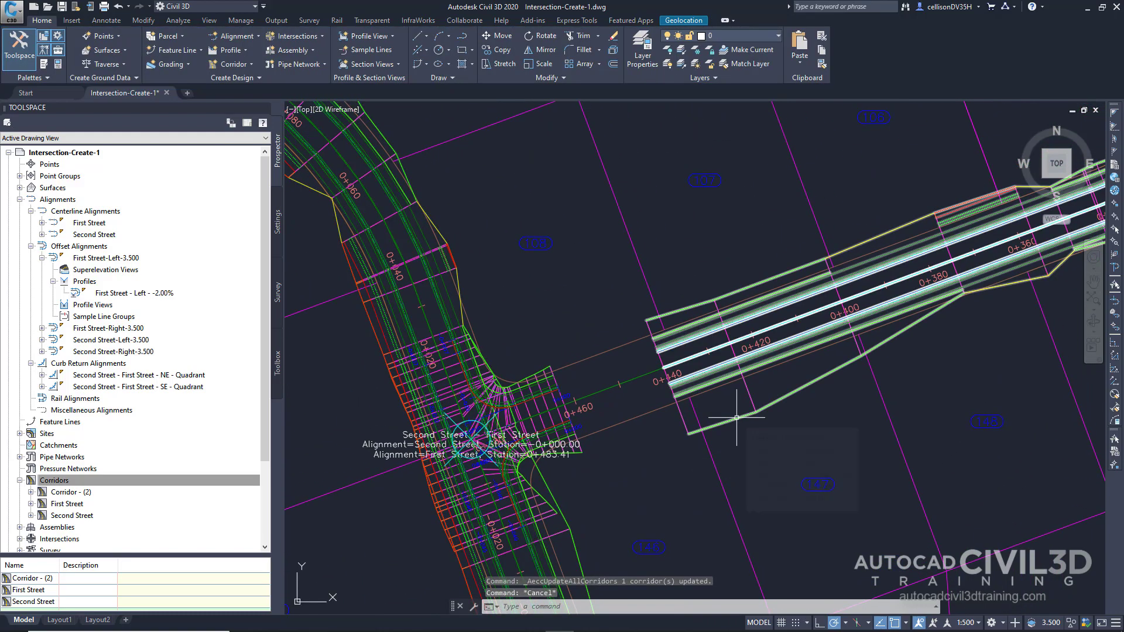
Stretch First Street's eastern corridor region end west to meet the intersection near station 0+460
{"action": "left_click", "coordinate": [736, 418]}
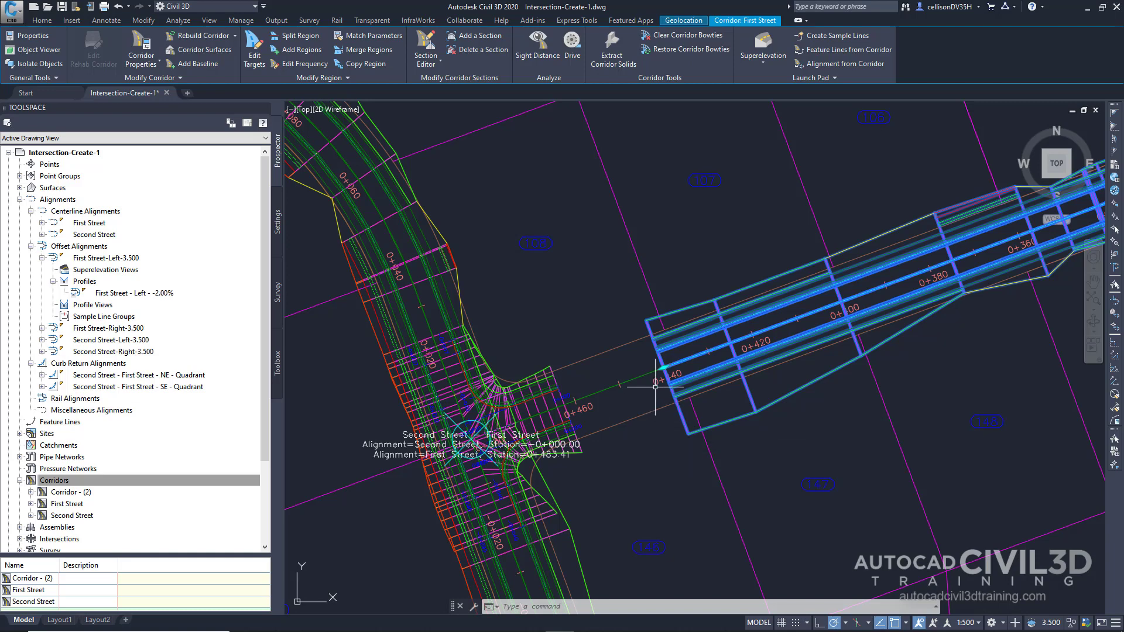
{"action": "left_click", "coordinate": [664, 367]}
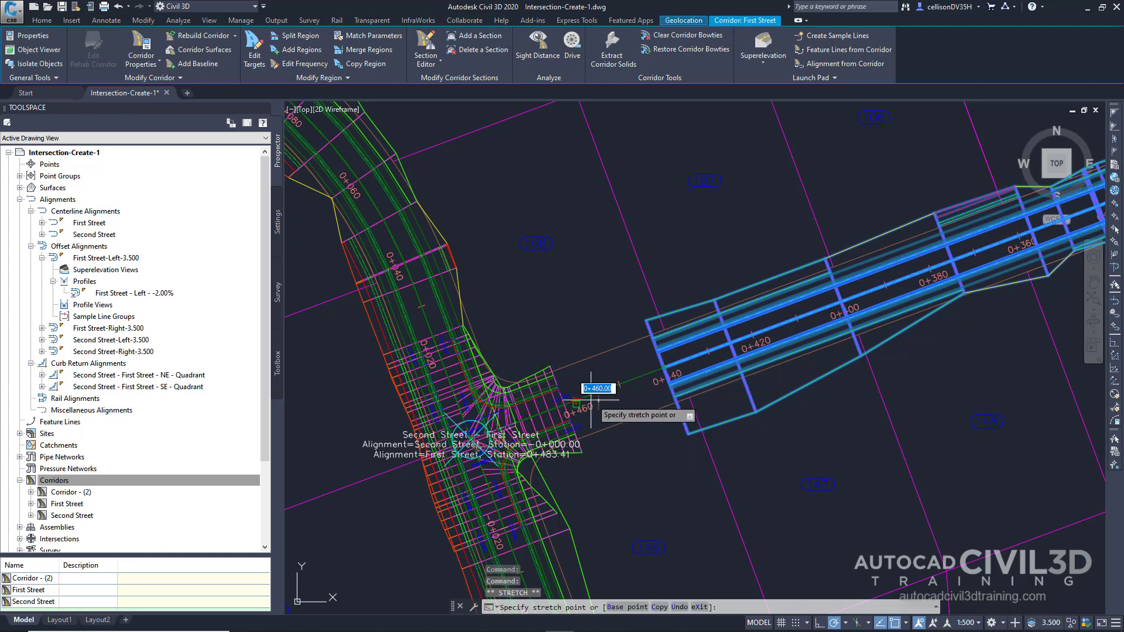
{"action": "scroll", "coordinate": [586, 391], "scroll_direction": "up", "scroll_amount": 4}
{"action": "scroll", "coordinate": [586, 391], "scroll_direction": "up", "scroll_amount": 2}
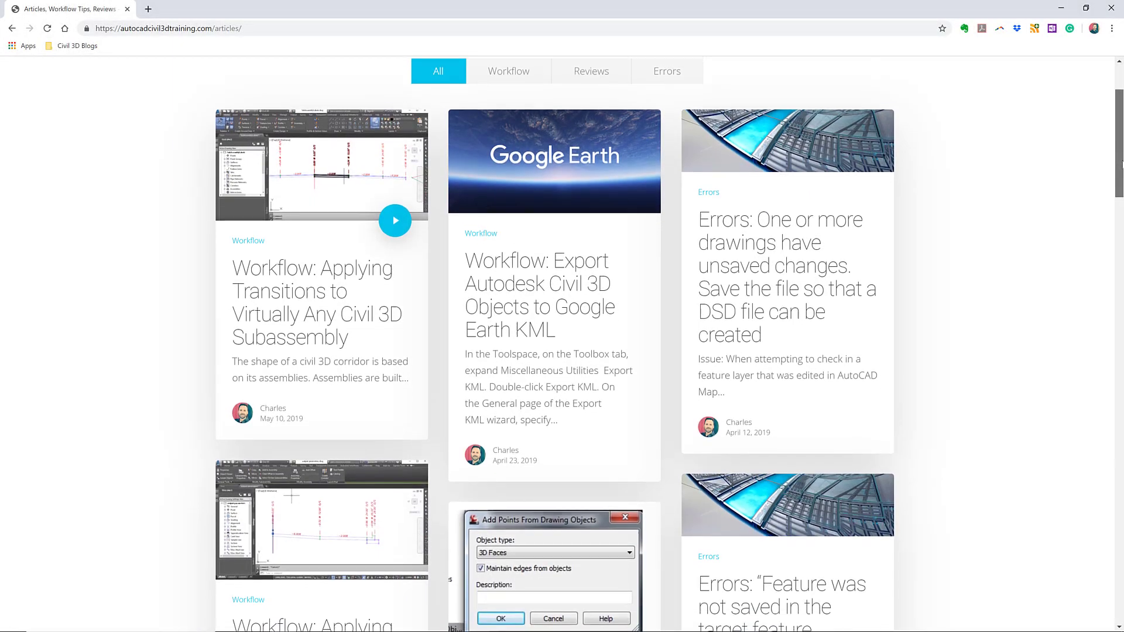
Scroll down the training website's Articles page listing workflow and error articles
{"action": "left_click_drag", "start_coordinate": [1121, 166], "coordinate": [1121, 198]}
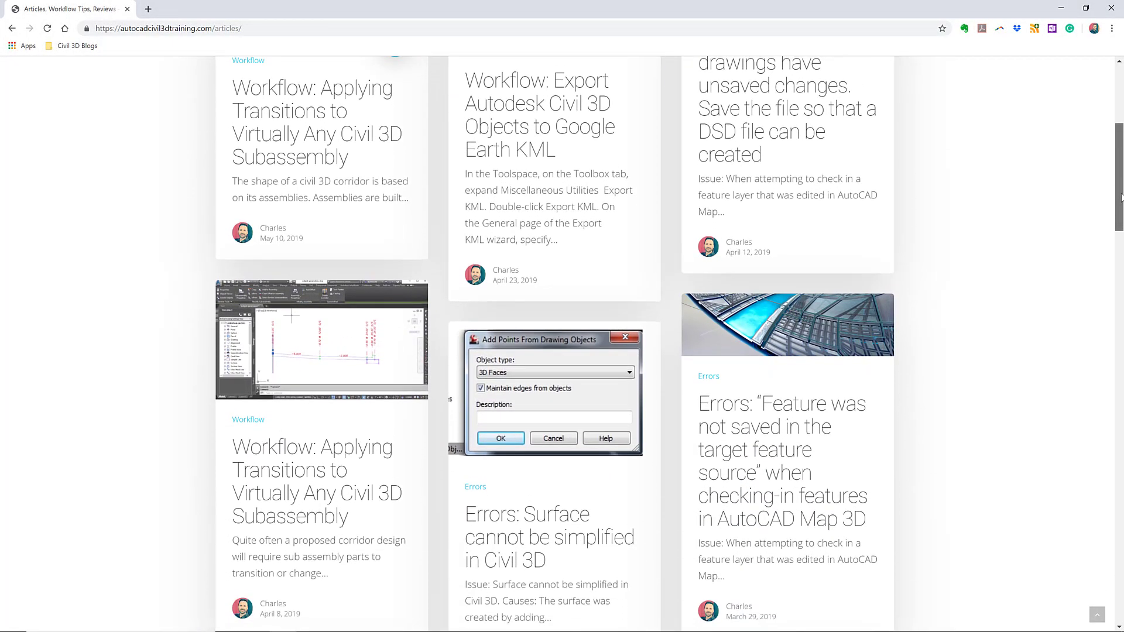